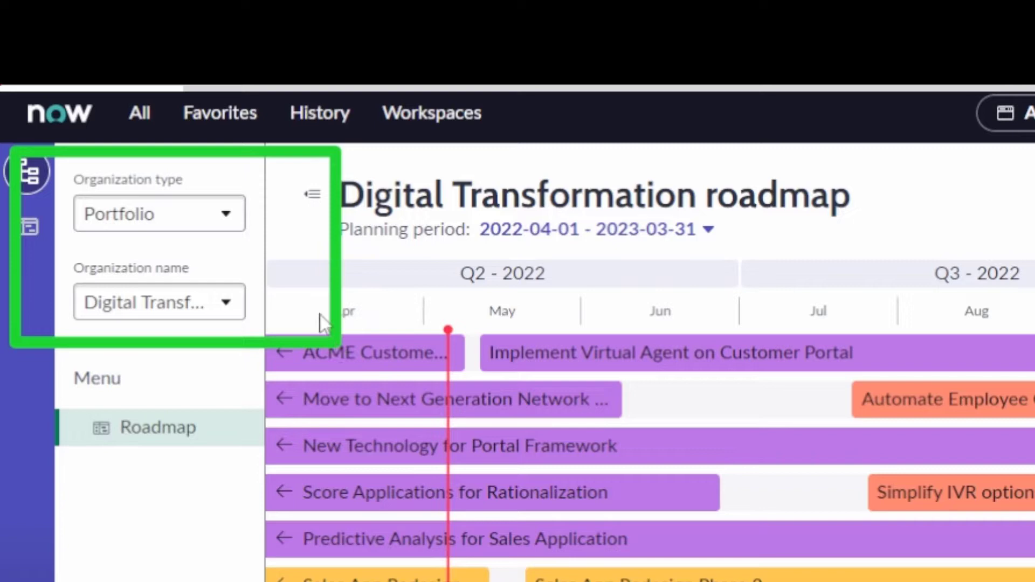
Step: Keep Portfolio as the organization type and show the planning item type colour legend
click(218, 219)
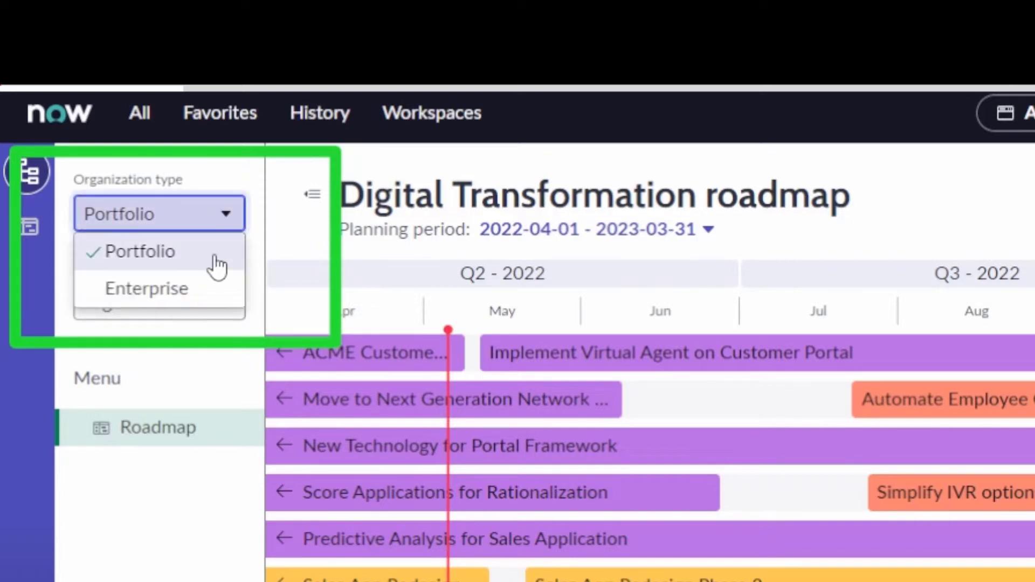
click(236, 216)
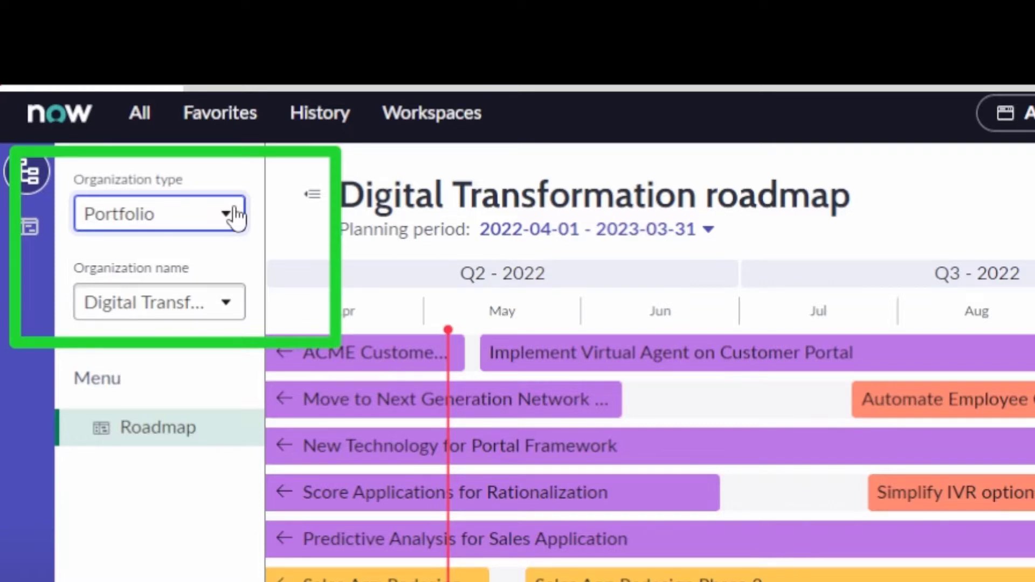
click(218, 315)
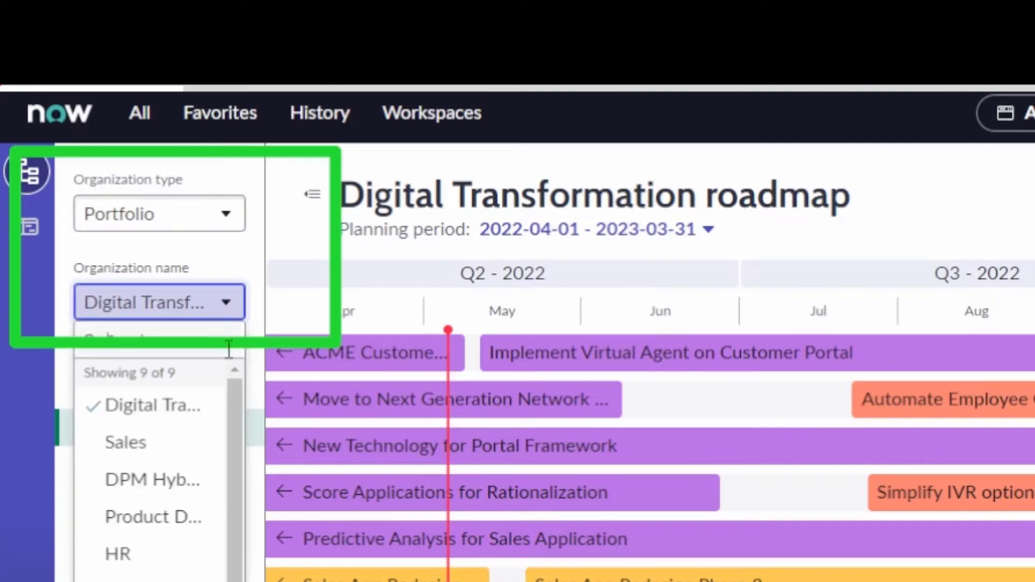
click(216, 247)
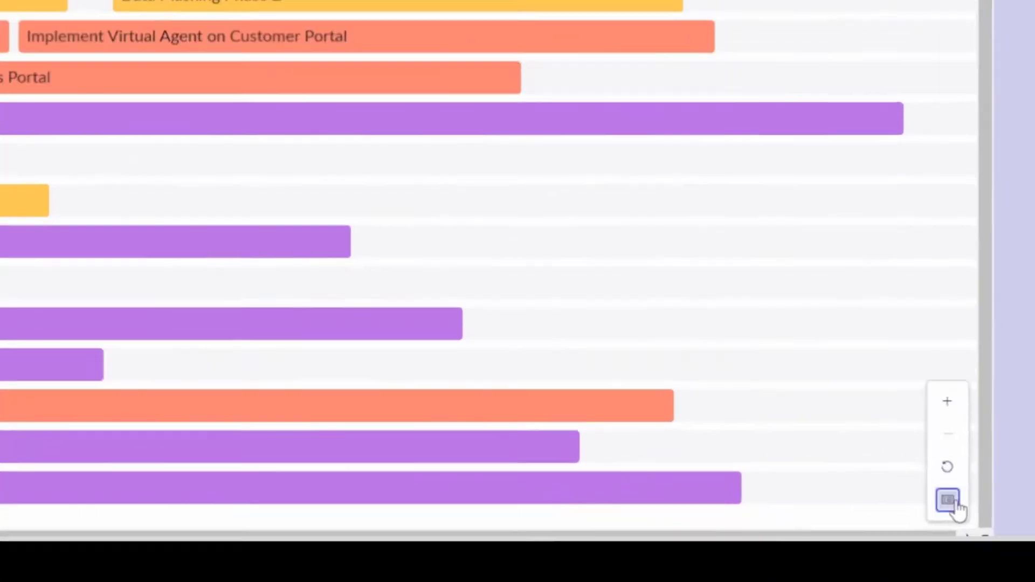
click(989, 538)
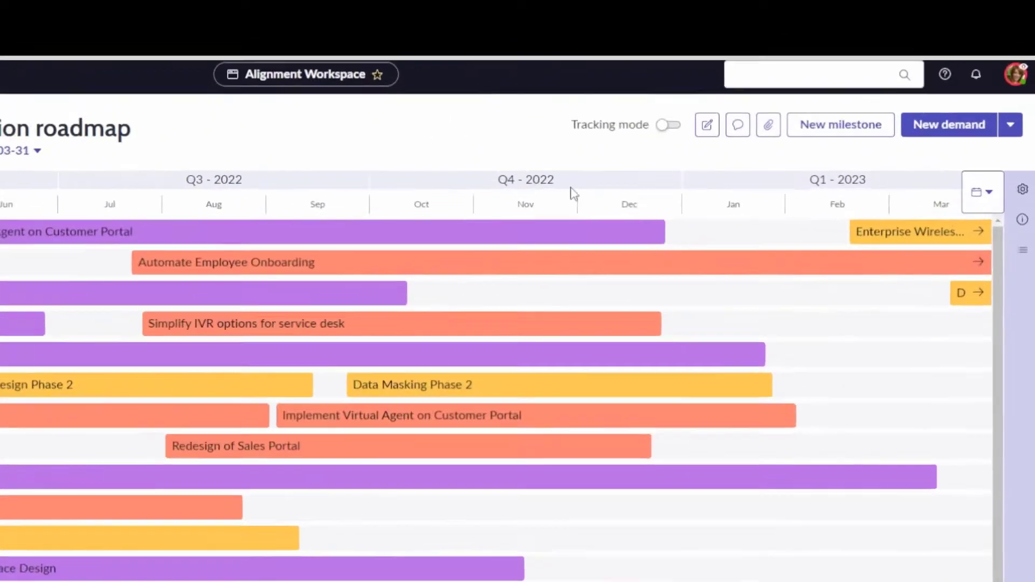
Step: Switch the timeline to Quarter, then Year, then back to Month, and open personalization settings
click(982, 193)
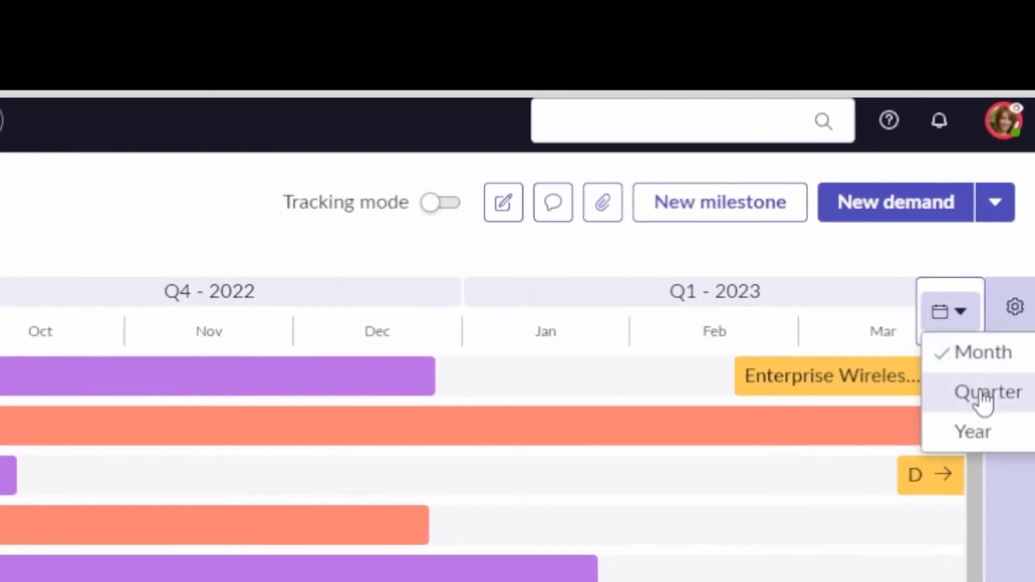
click(984, 399)
click(946, 326)
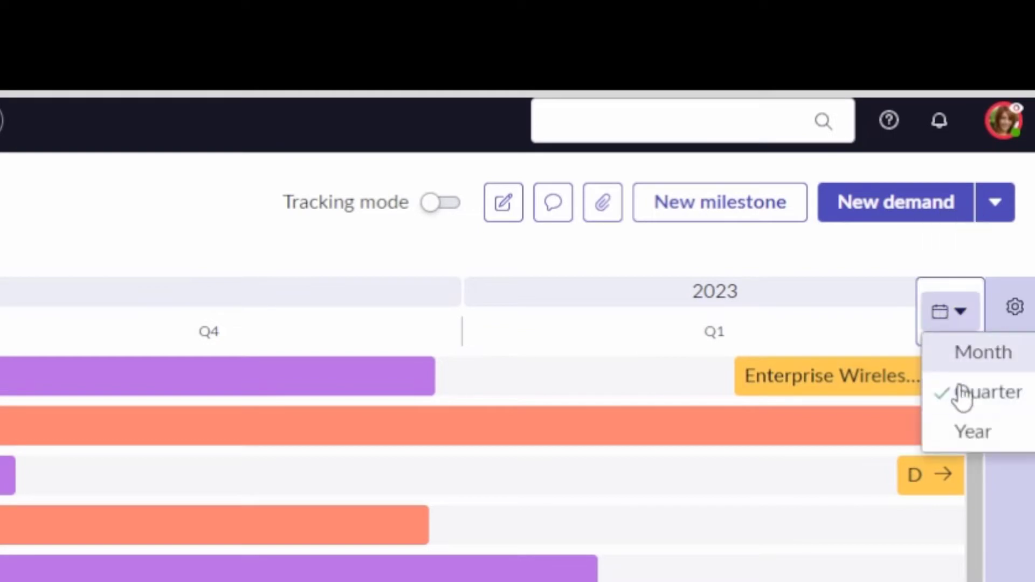
click(971, 431)
click(941, 316)
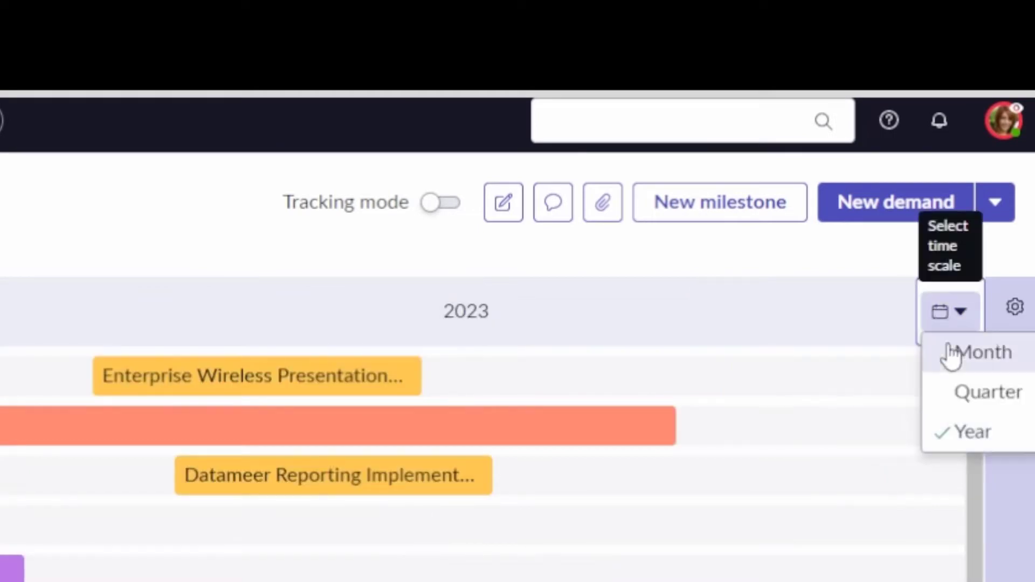
click(951, 353)
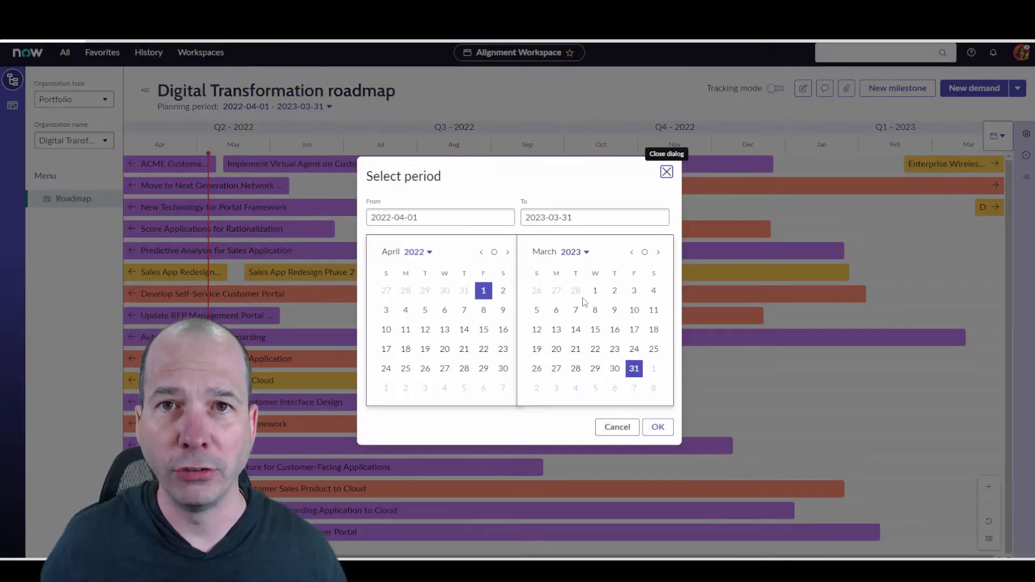
click(618, 433)
click(1025, 135)
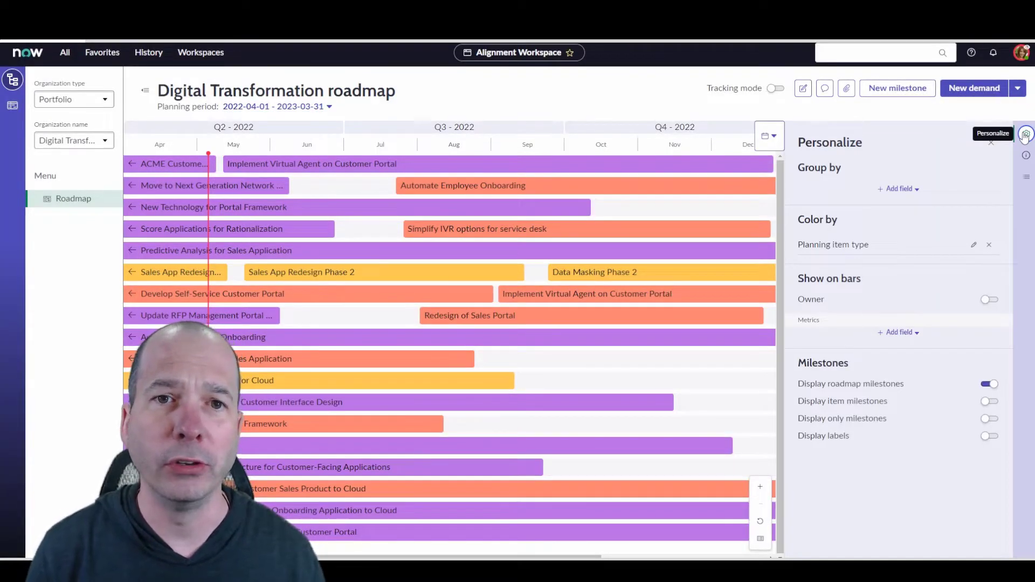
Step: Group the roadmap rows by Priority, keeping bars coloured by Planning item type
click(907, 190)
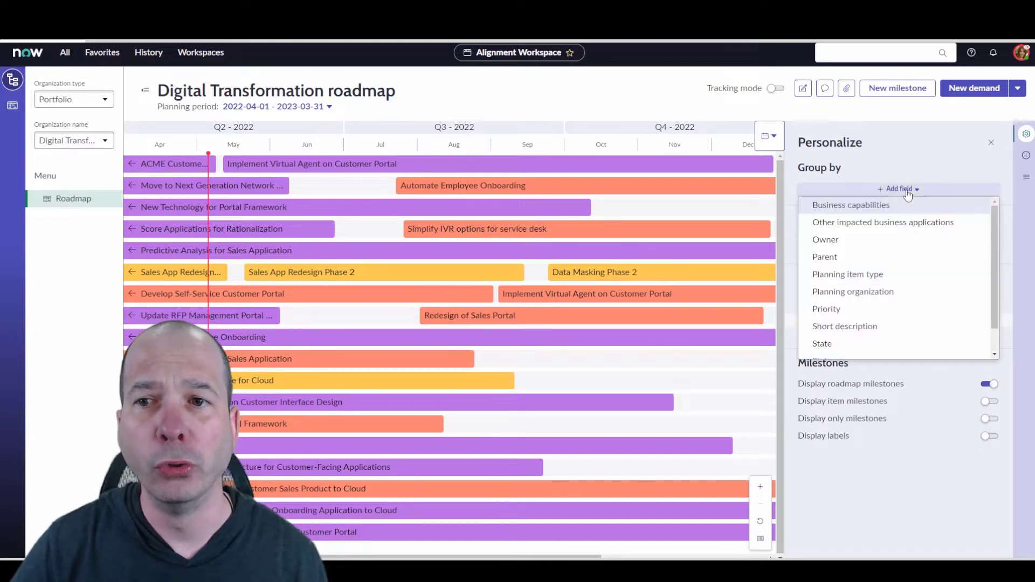
click(838, 309)
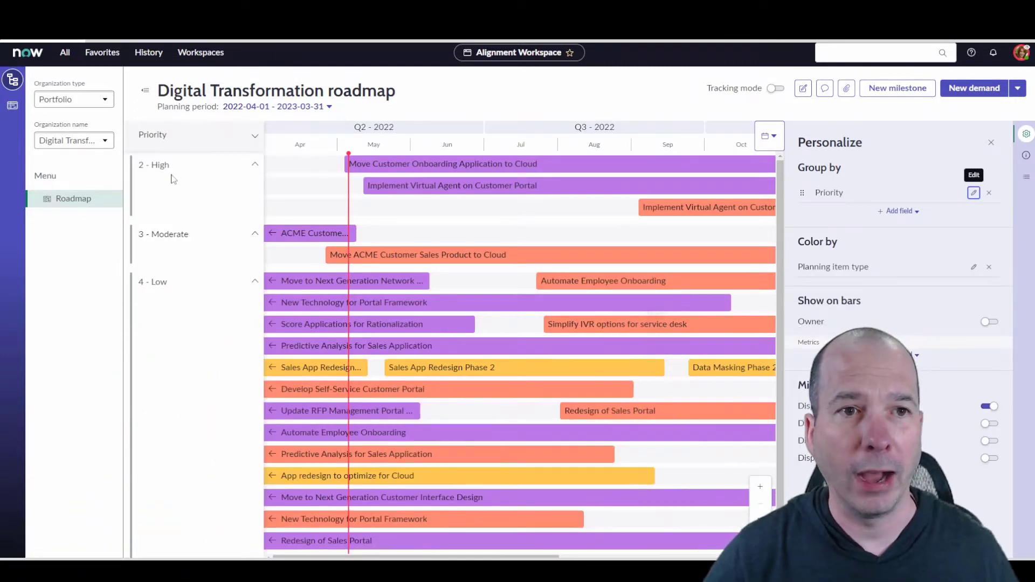
scroll(170, 340, down, 1)
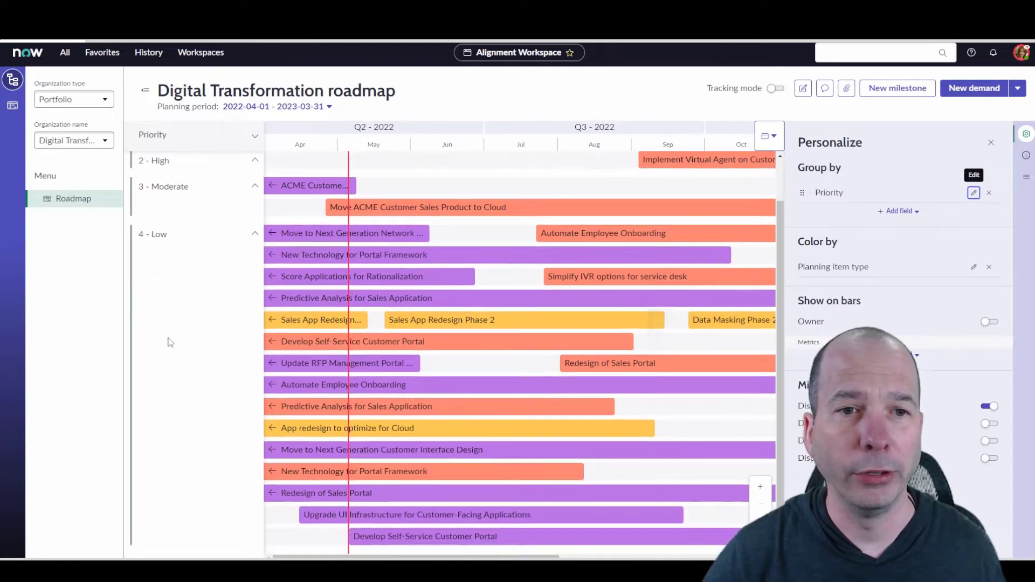
scroll(170, 342, up, 1)
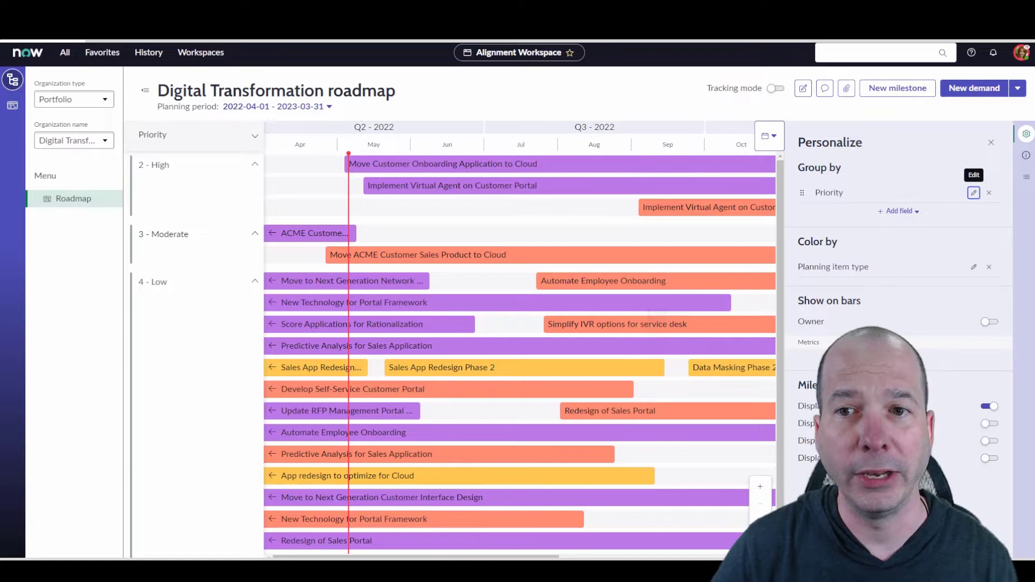
click(974, 268)
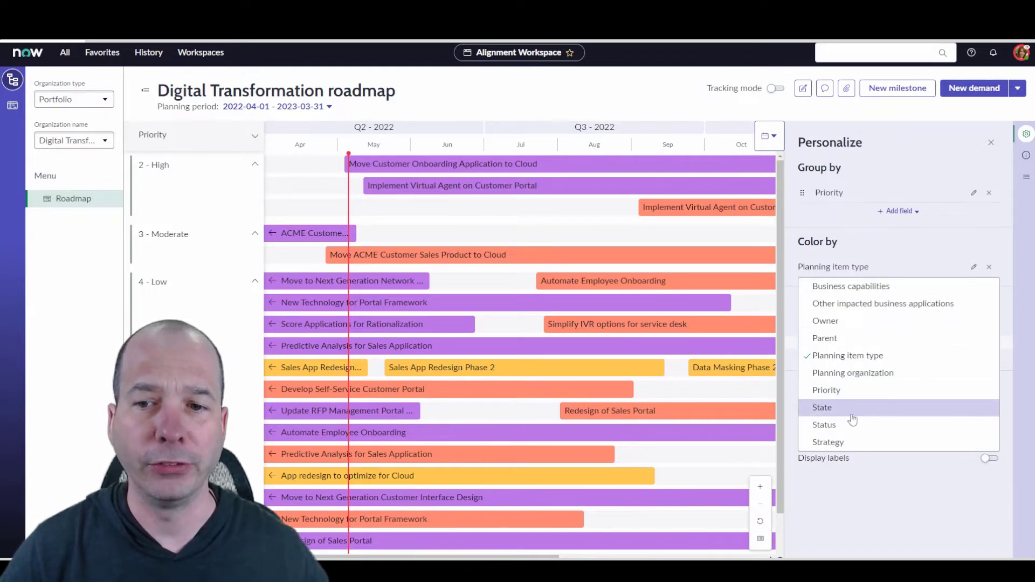
click(893, 238)
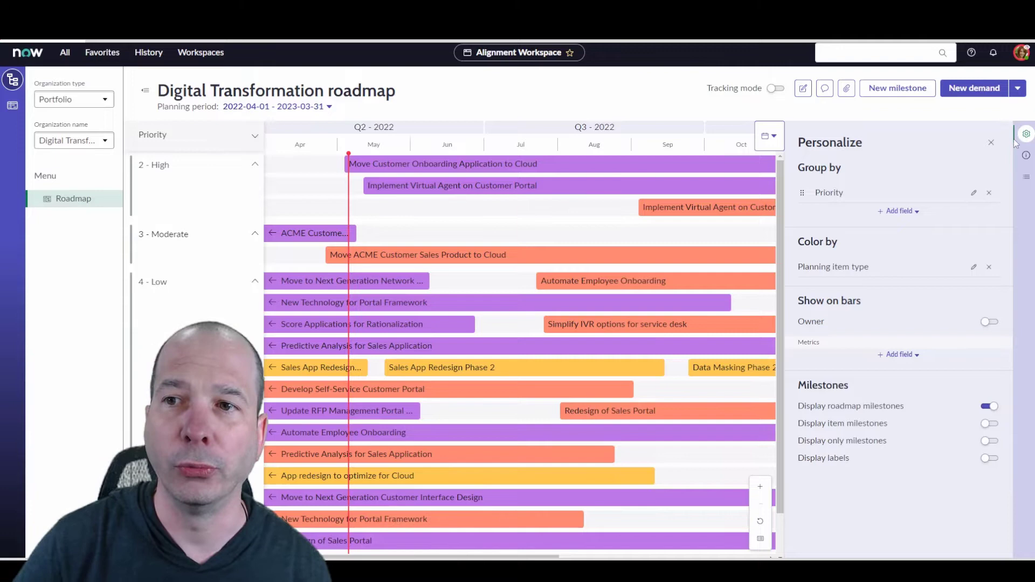
Step: Close personalization settings and dismiss an accidentally started new demand form
click(991, 142)
click(1018, 88)
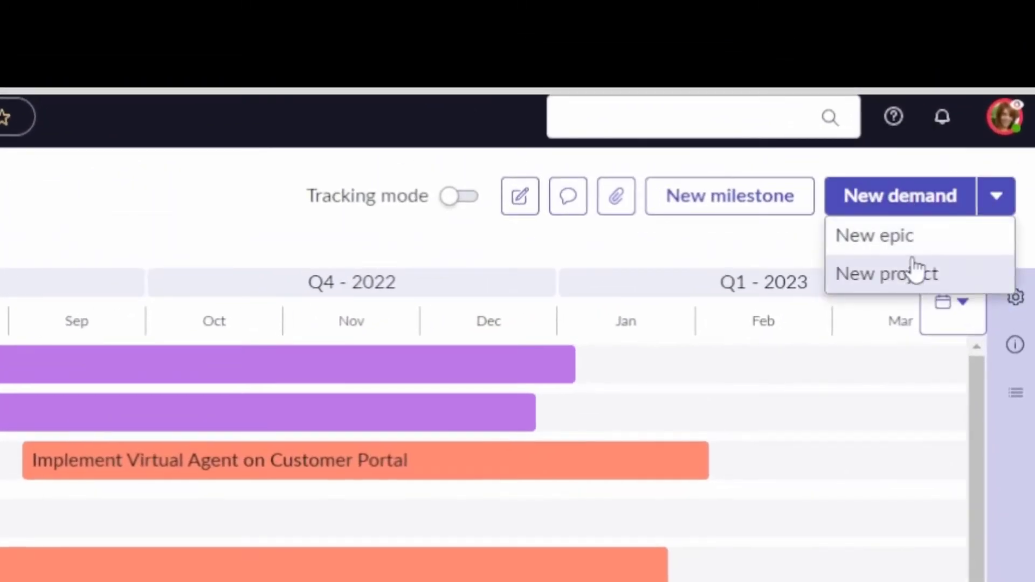
click(918, 209)
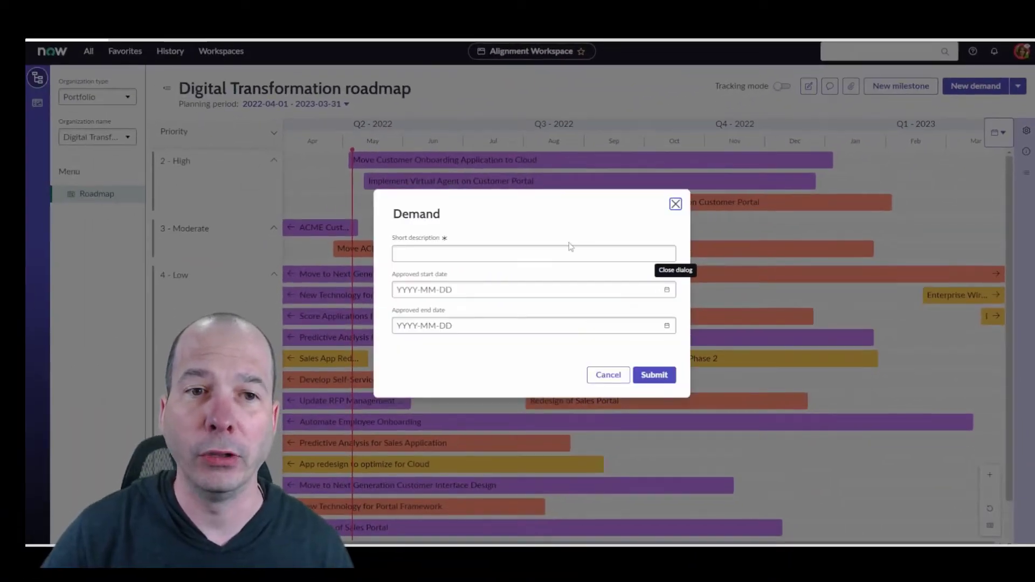
click(607, 375)
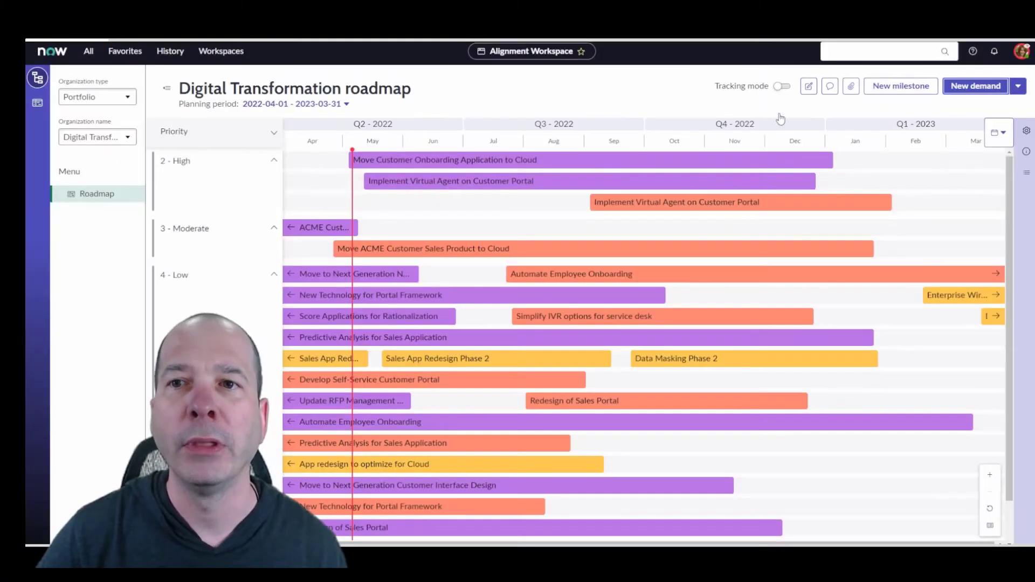
Step: Start a new milestone named 'Demo for TouTube' with type Key Event
click(883, 91)
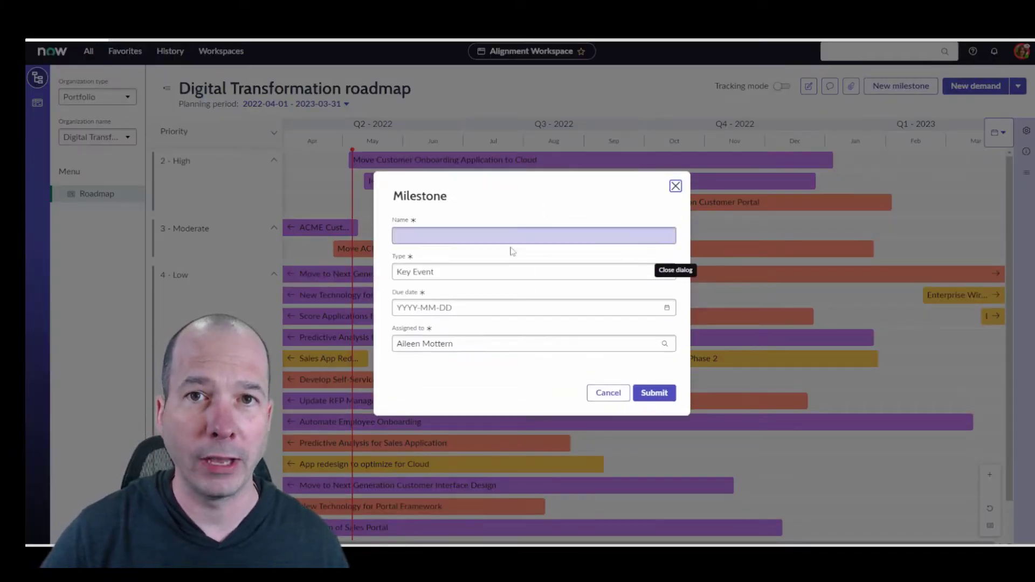
click(473, 237)
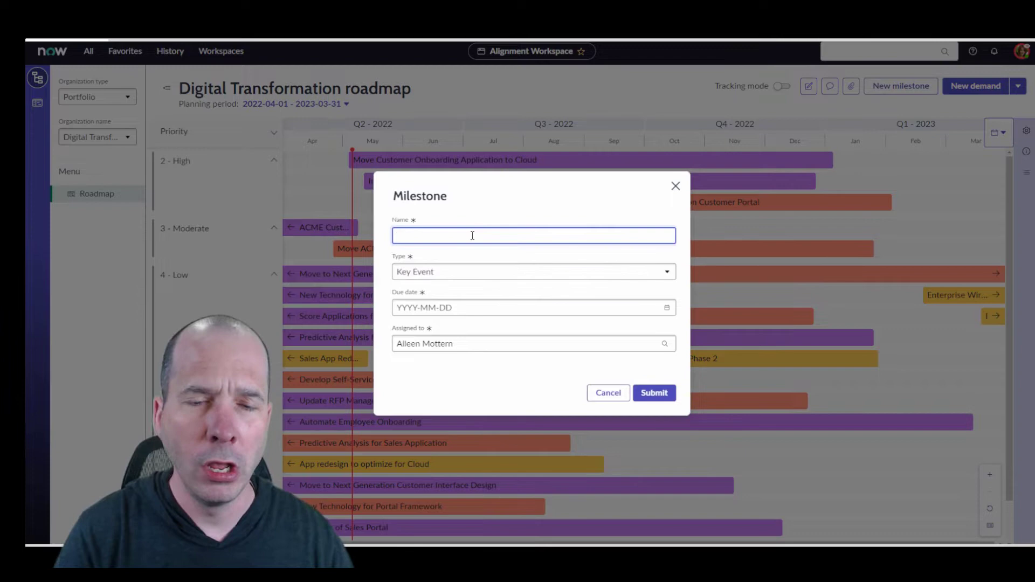
text(Demo for T)
text(ouTube)
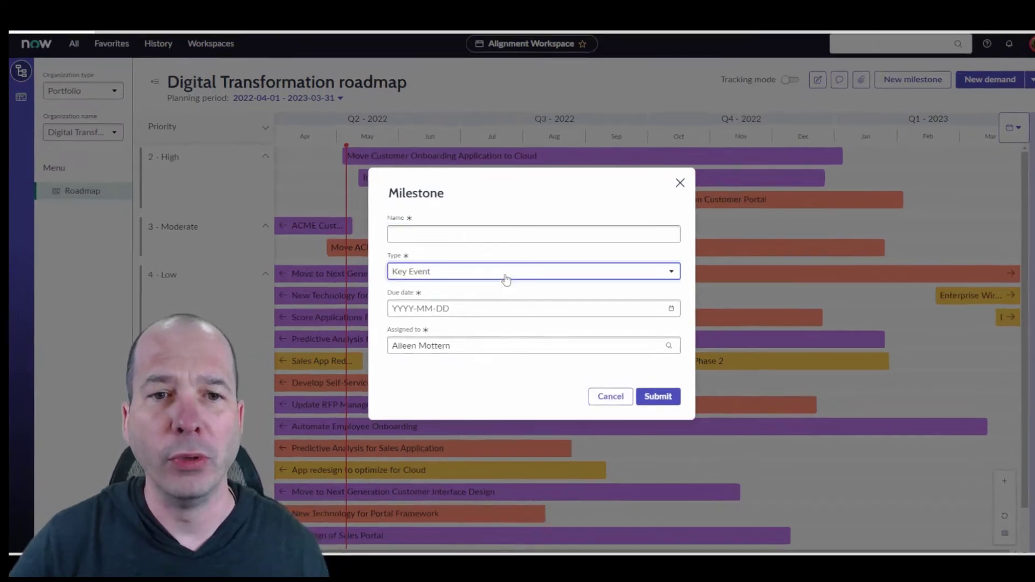
click(506, 273)
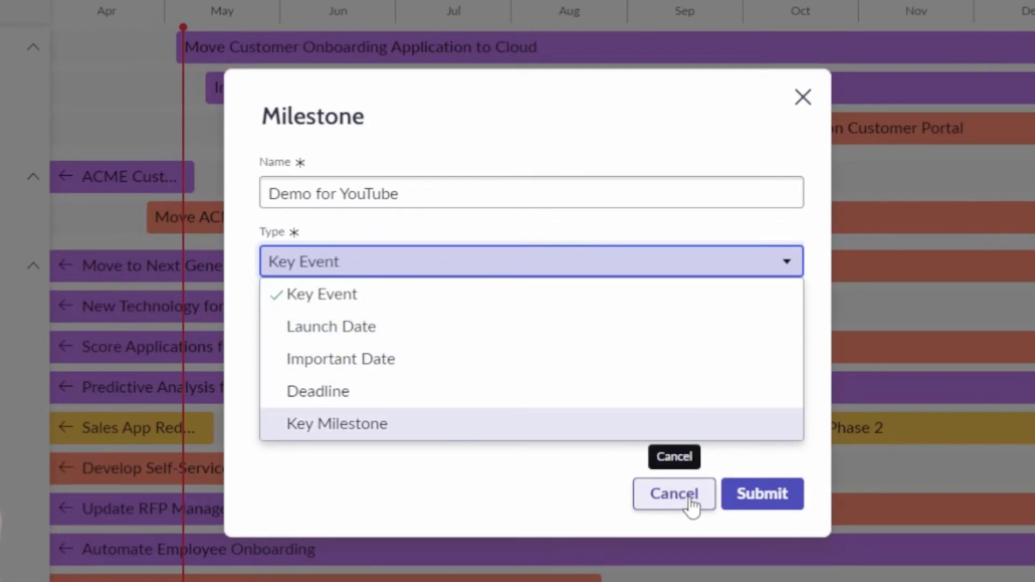
click(467, 231)
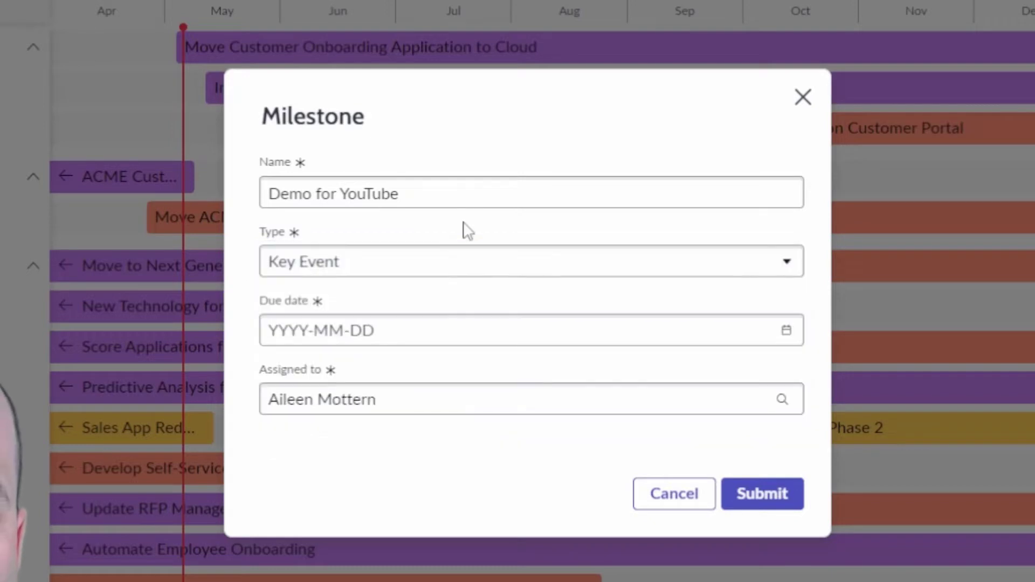
Step: Set the milestone due date to 2022-08-02
click(787, 331)
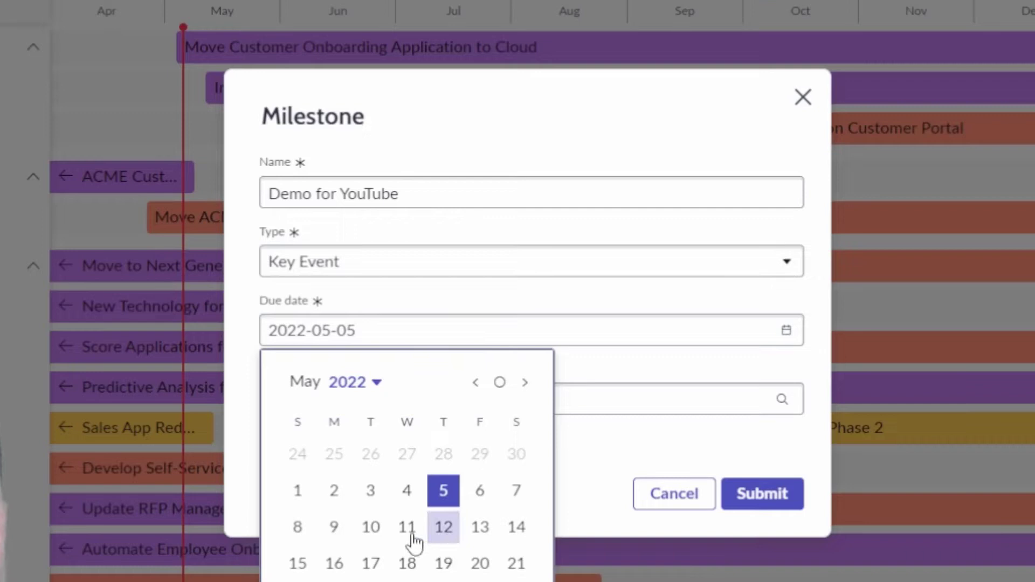
click(526, 384)
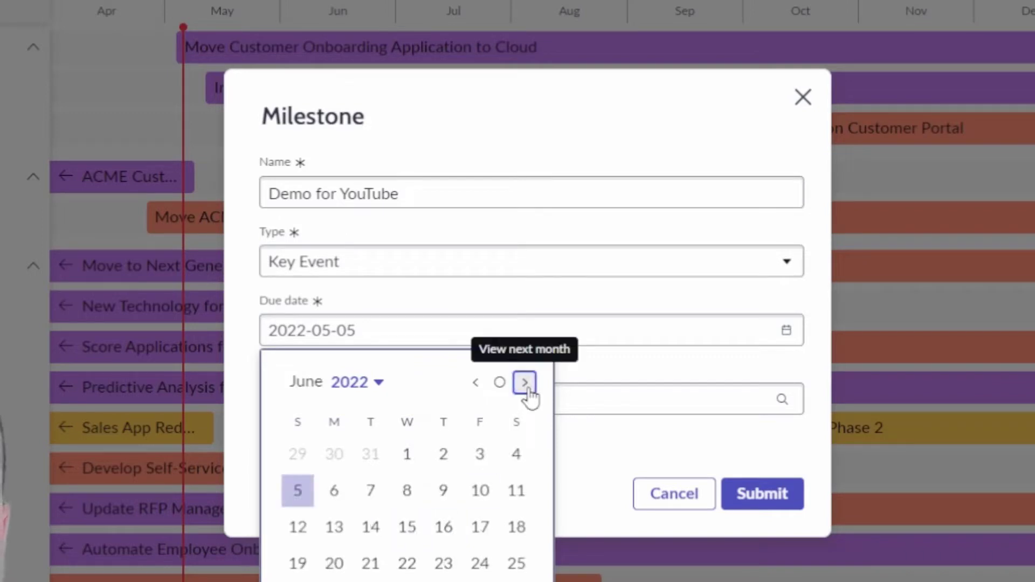
click(526, 383)
click(526, 383)
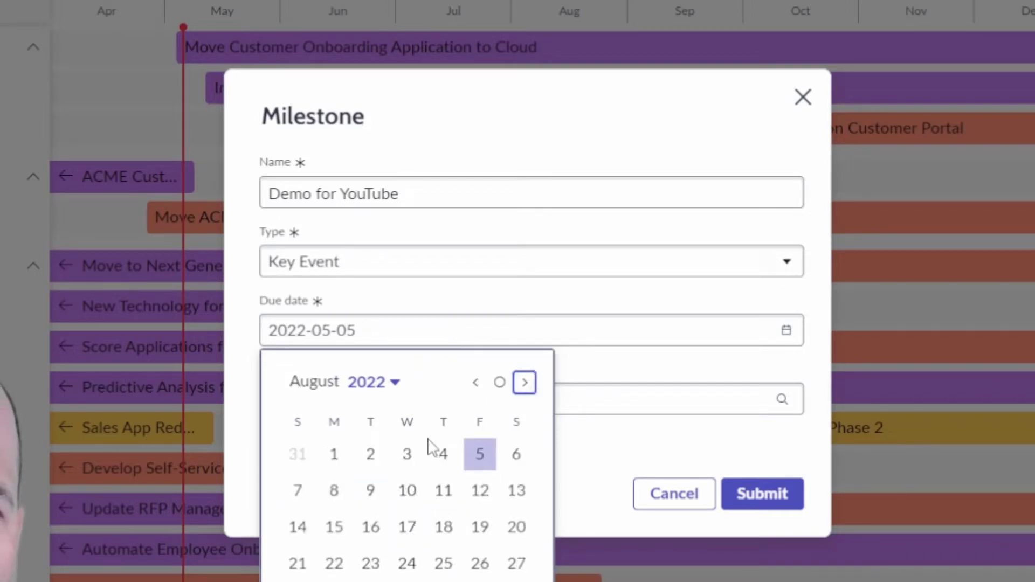
click(370, 455)
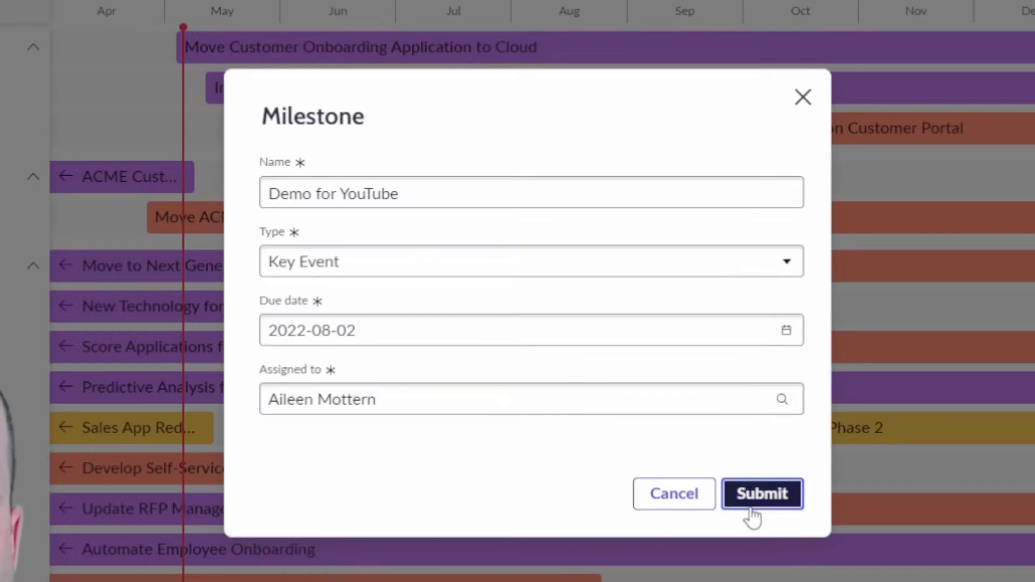
Step: Submit the Demo for YouTube milestone and open its details from the roadmap
click(762, 494)
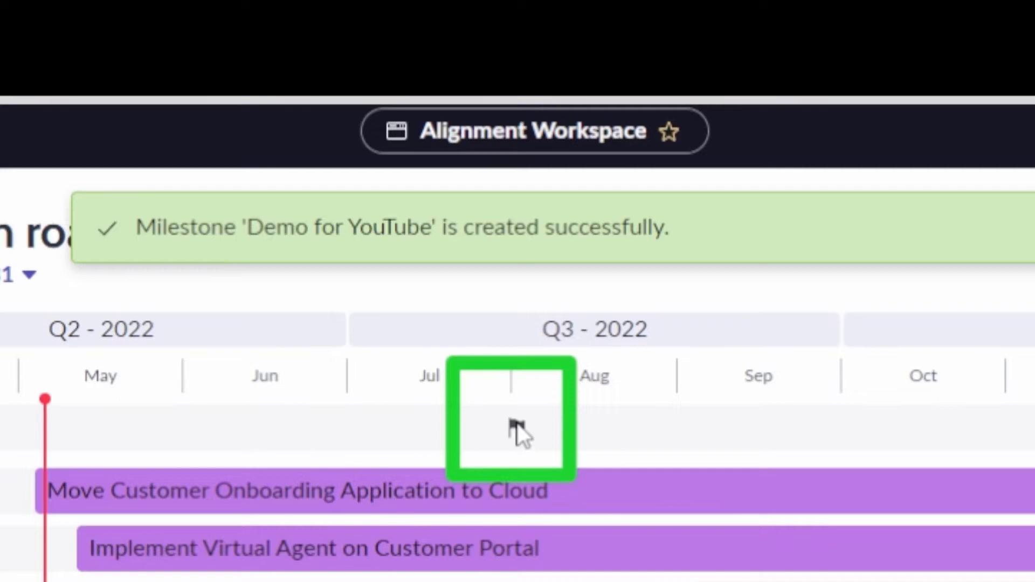
mouse_move(502, 429)
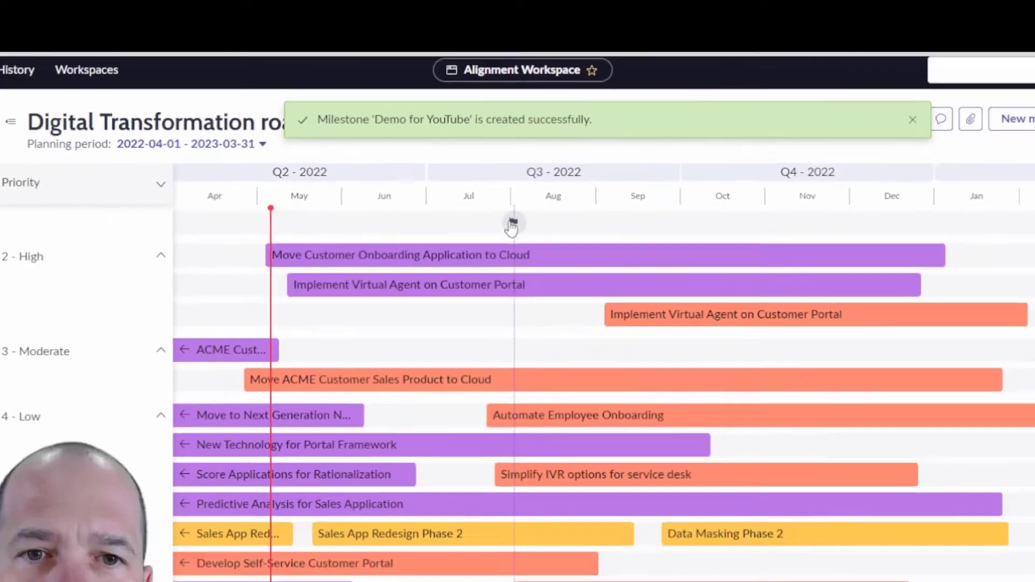
click(515, 429)
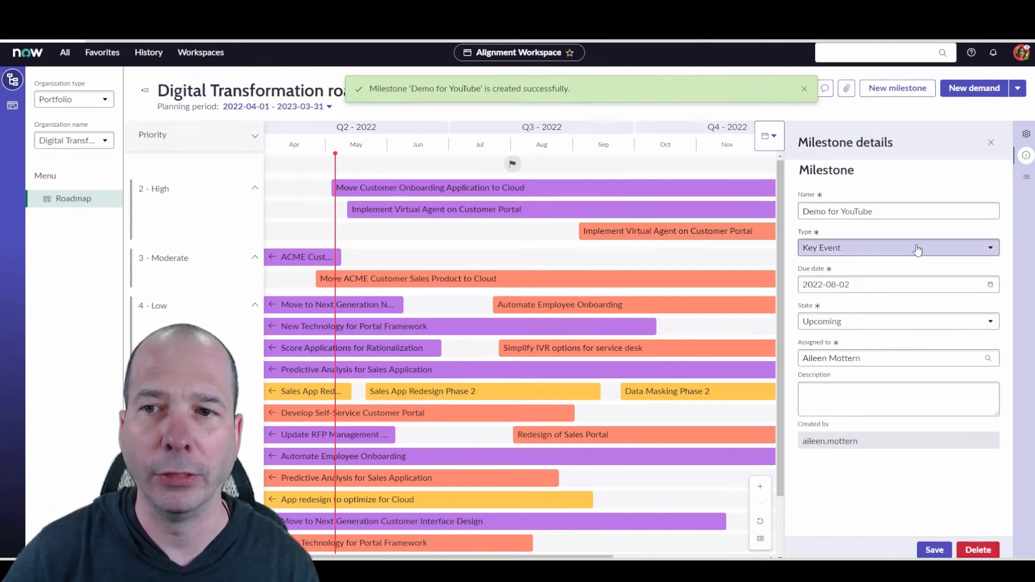
Step: Change the milestone type to Launch Date, save, and dismiss the confirmation
click(918, 250)
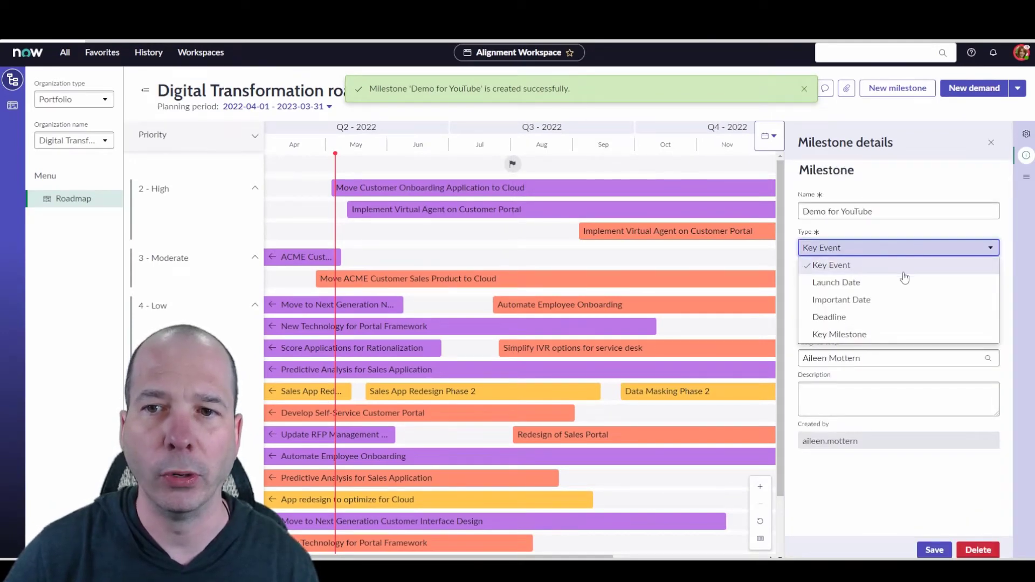
click(884, 283)
click(935, 550)
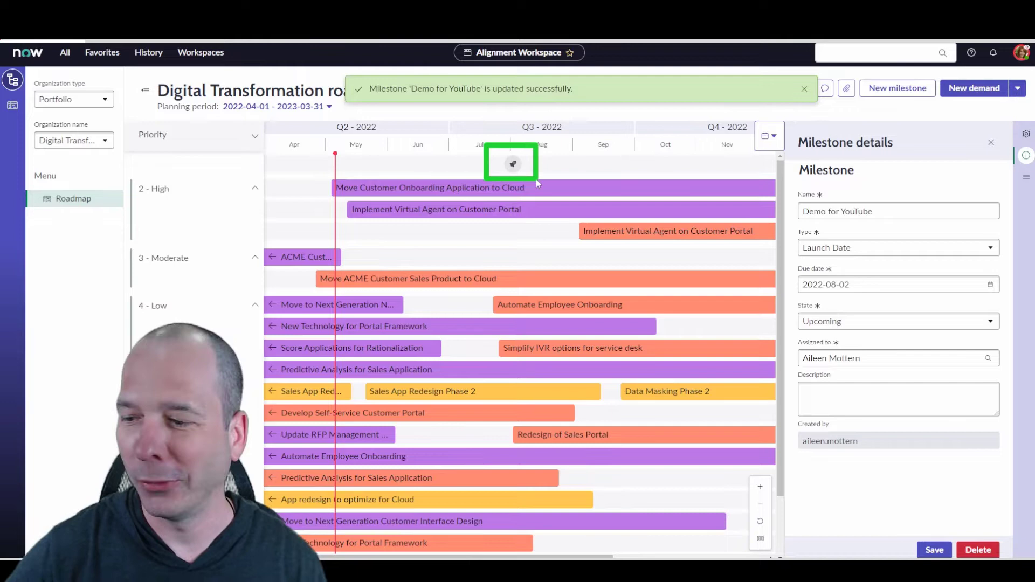
click(805, 91)
Step: Close milestone details and turn on tracking mode to show status and percent complete
click(992, 143)
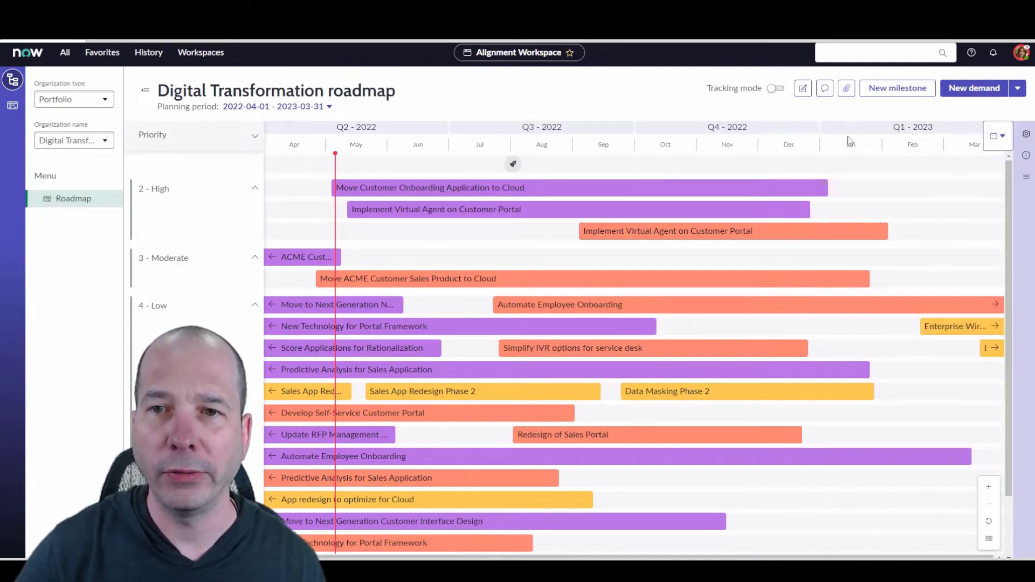
click(777, 89)
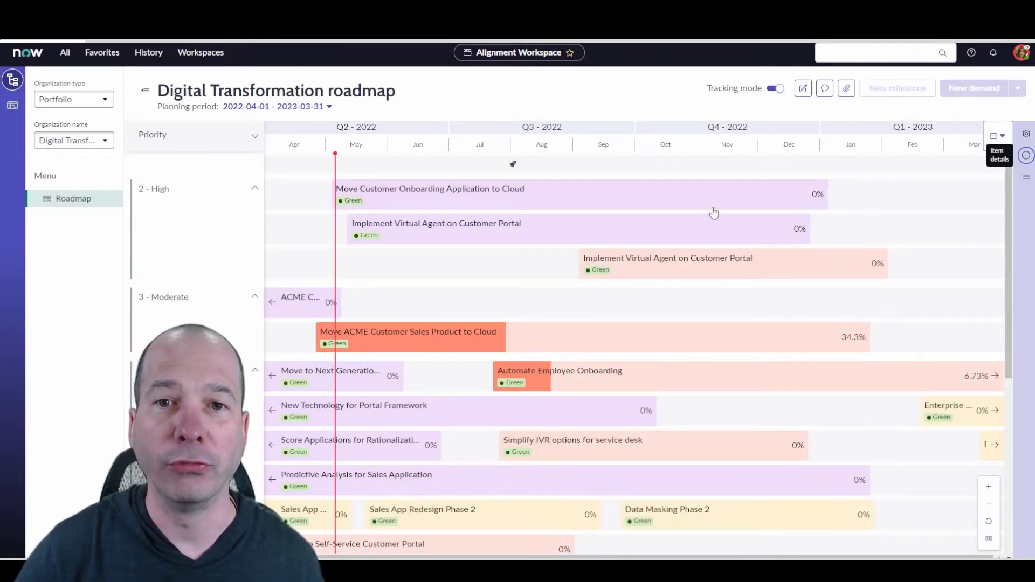
mouse_move(724, 265)
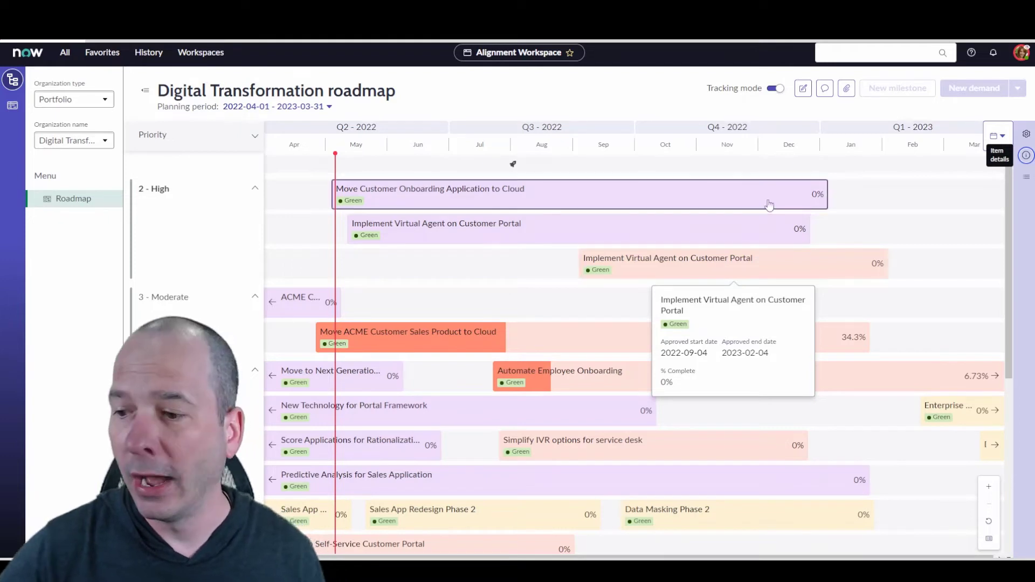
mouse_move(769, 205)
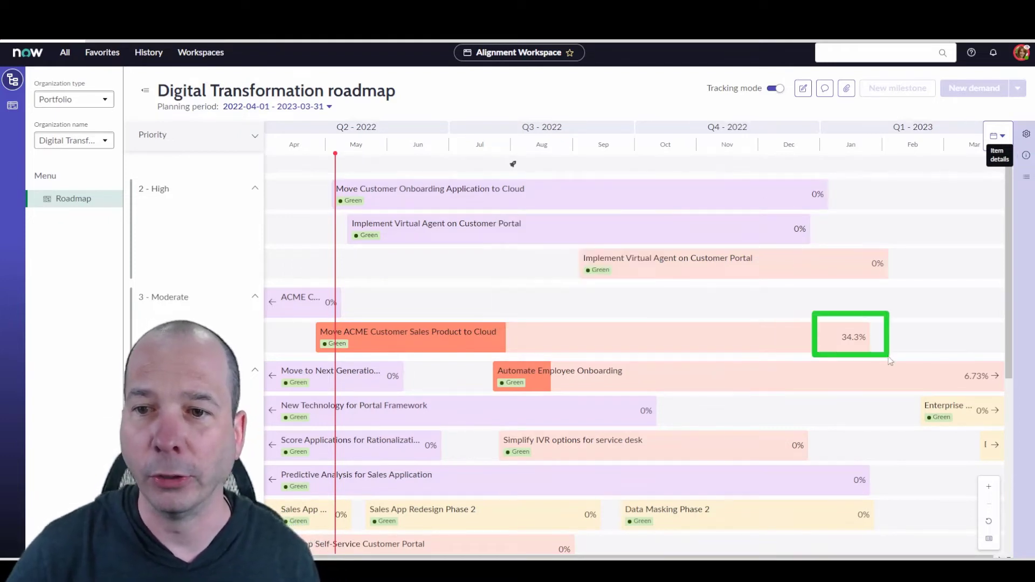
drag(279, 313, 775, 365)
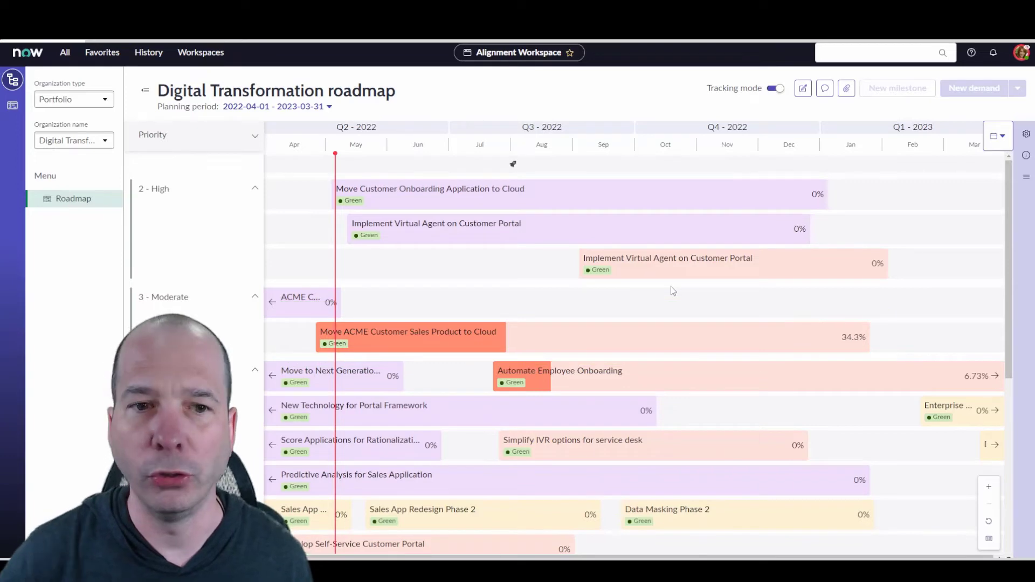
Step: Turn on the Owner toggle so each item's owner shows on the roadmap bars
click(1026, 135)
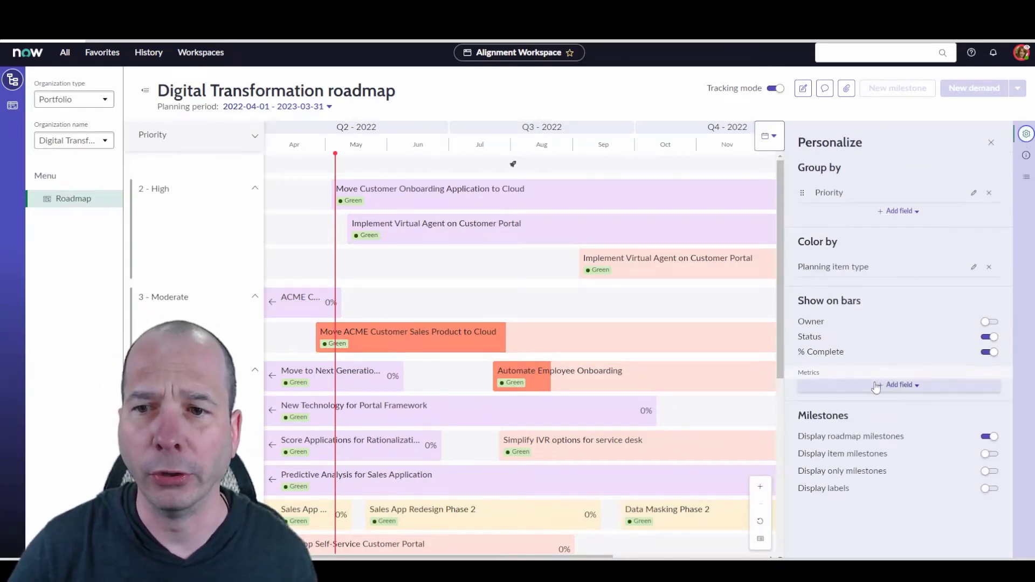
click(900, 386)
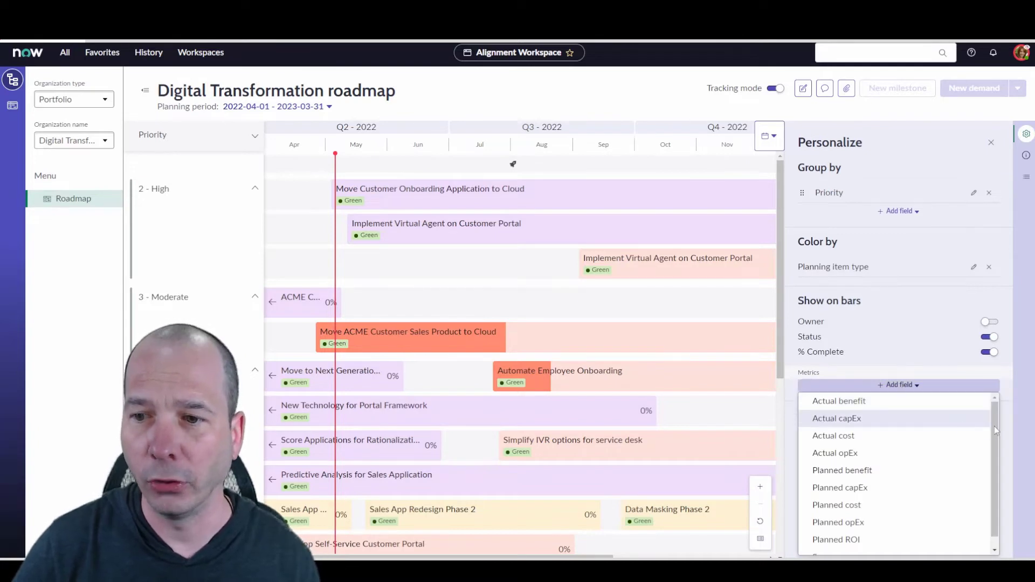
scroll(994, 426, down, 1)
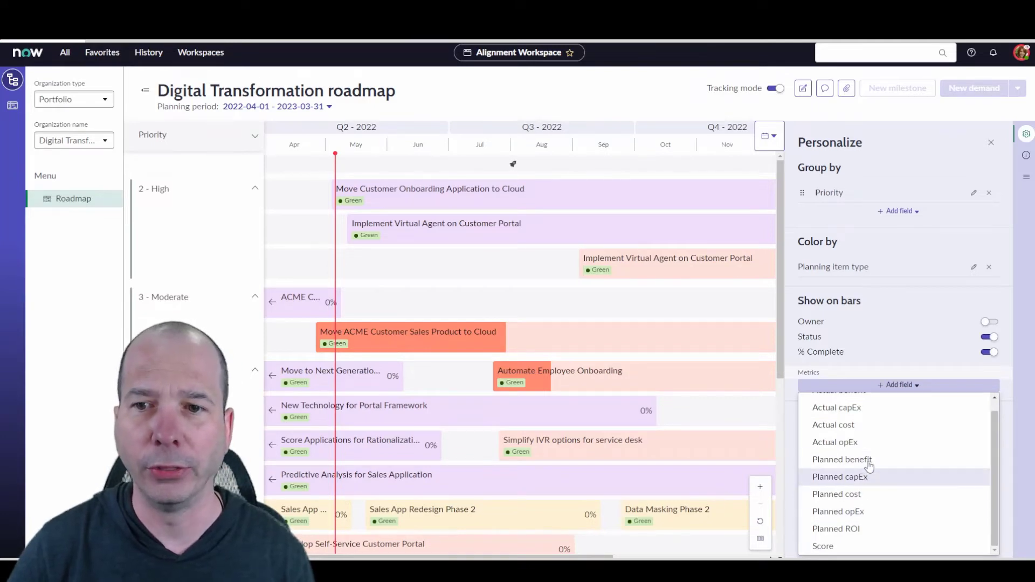
scroll(874, 454, up, 1)
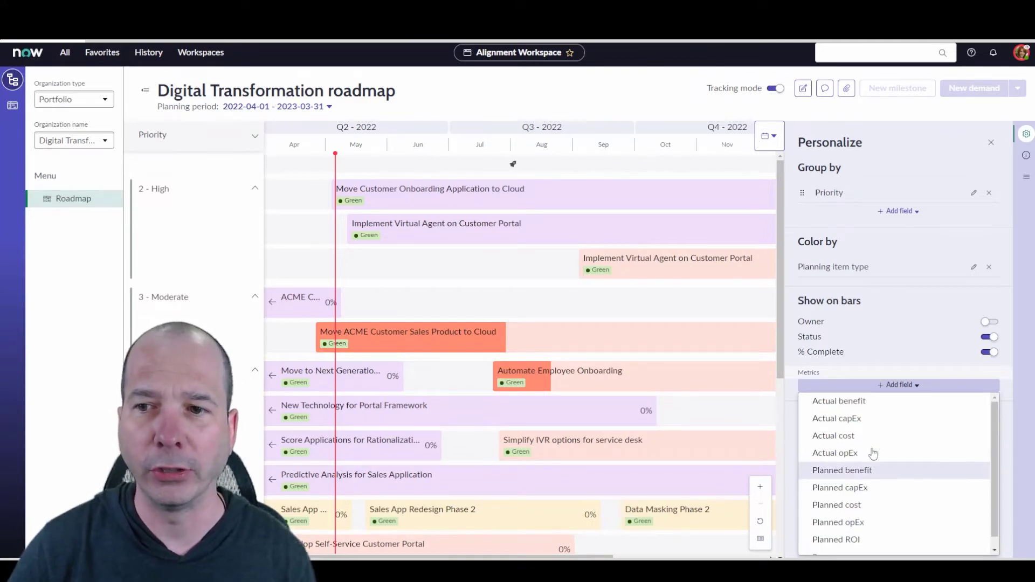
click(988, 323)
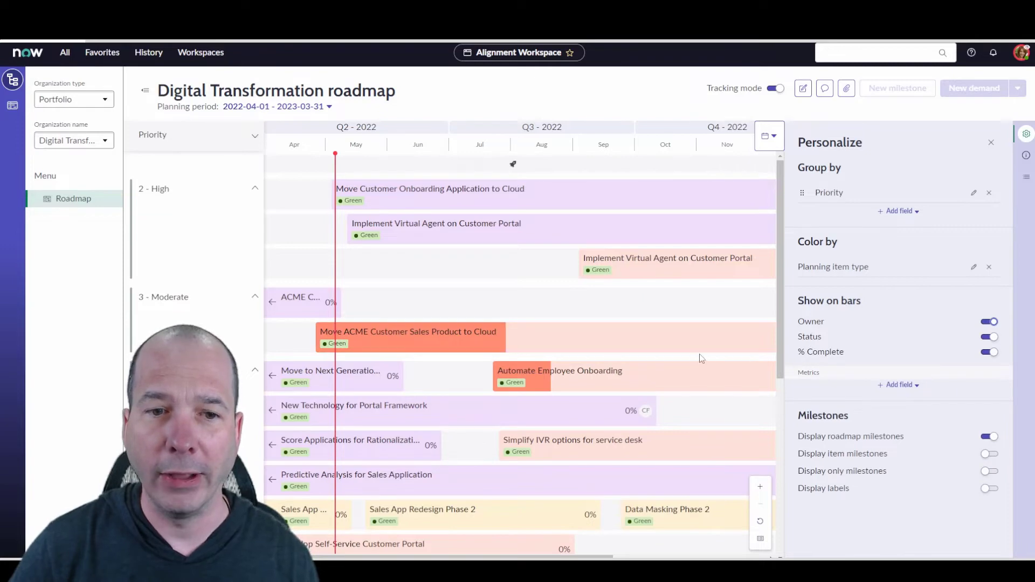
scroll(701, 359, down, 4)
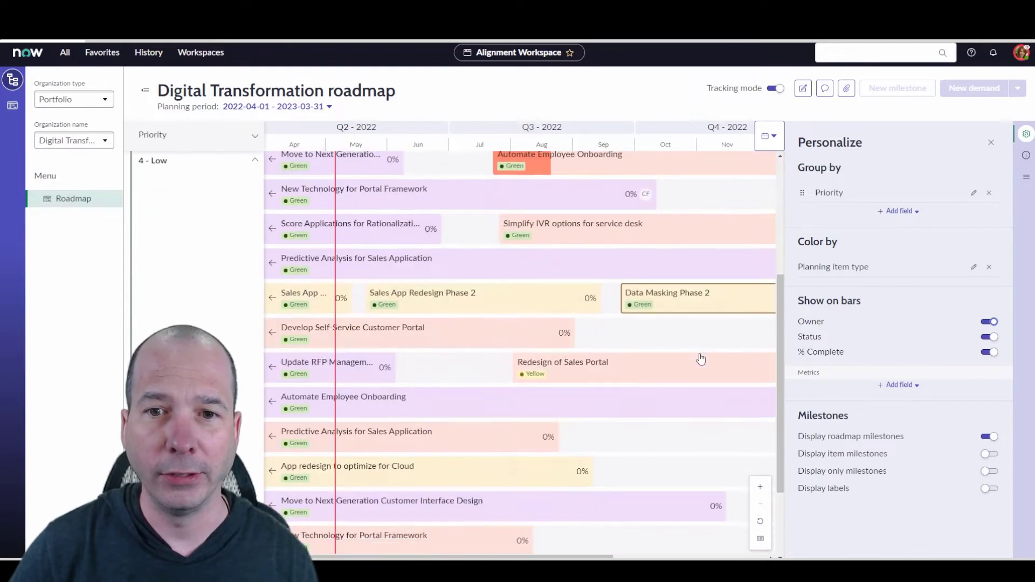
click(991, 143)
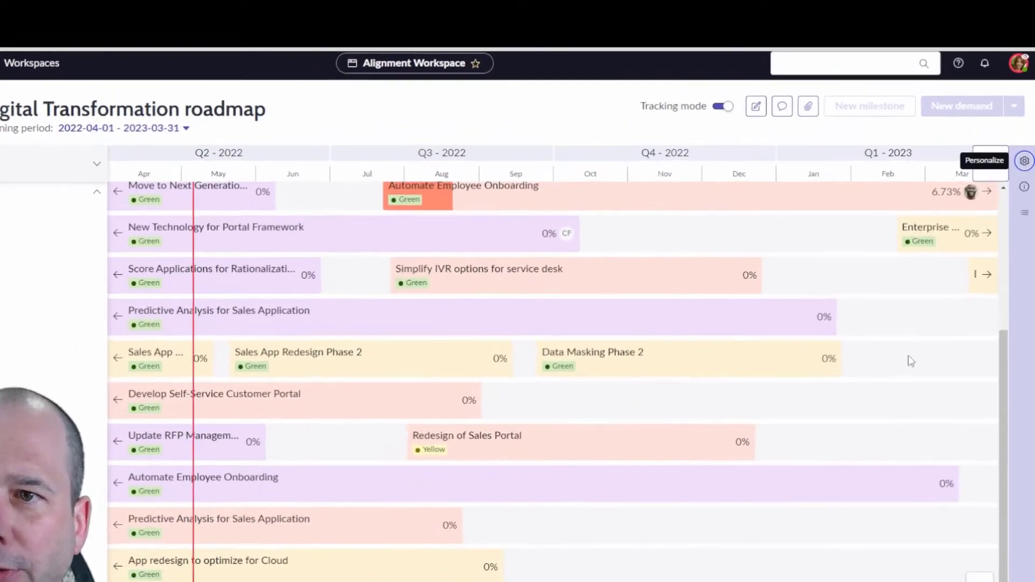
scroll(925, 299, up, 2)
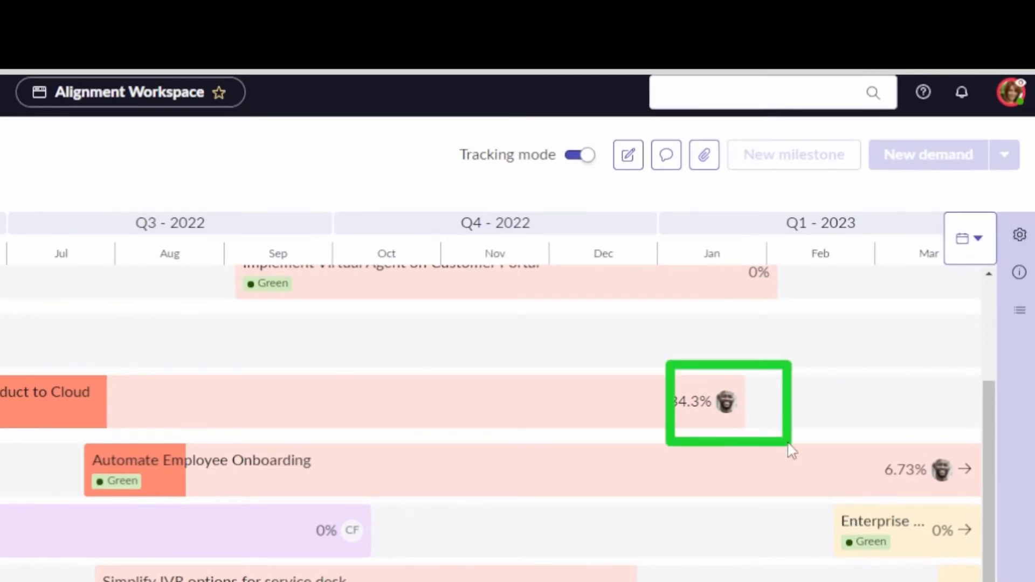
mouse_move(726, 403)
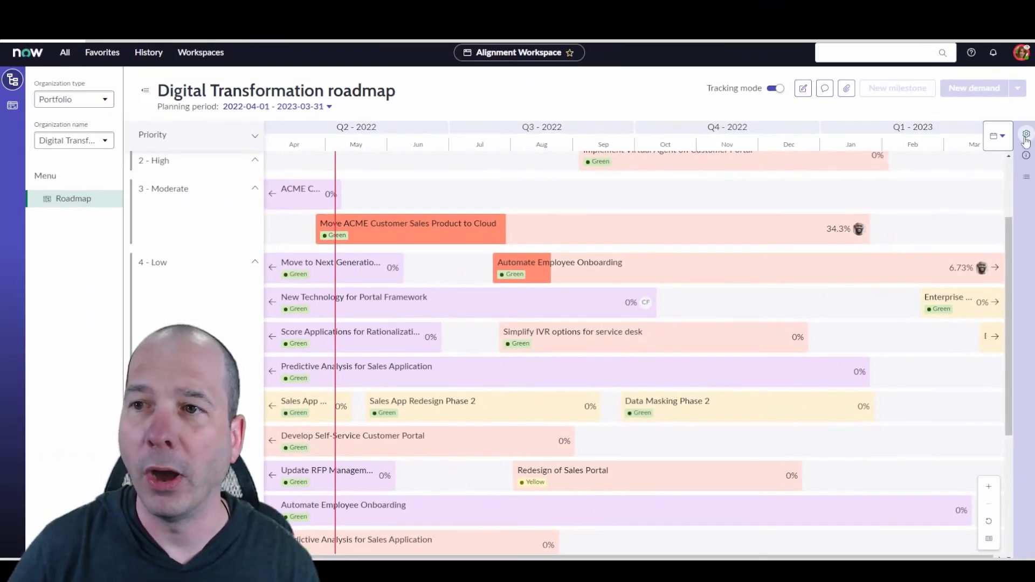
Step: Add Planned capEx as a metric on the roadmap bars
click(1027, 136)
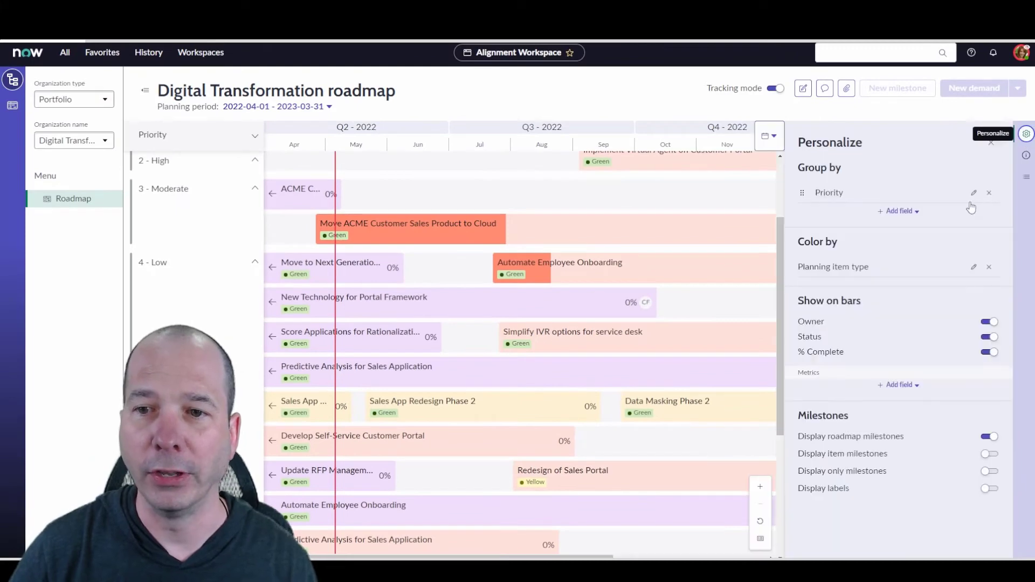
click(897, 389)
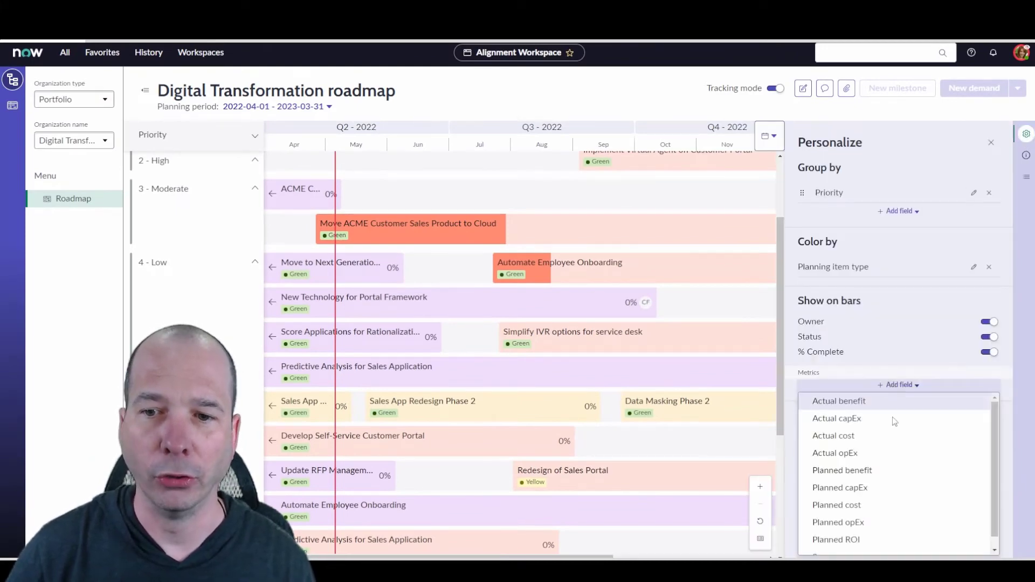
click(875, 488)
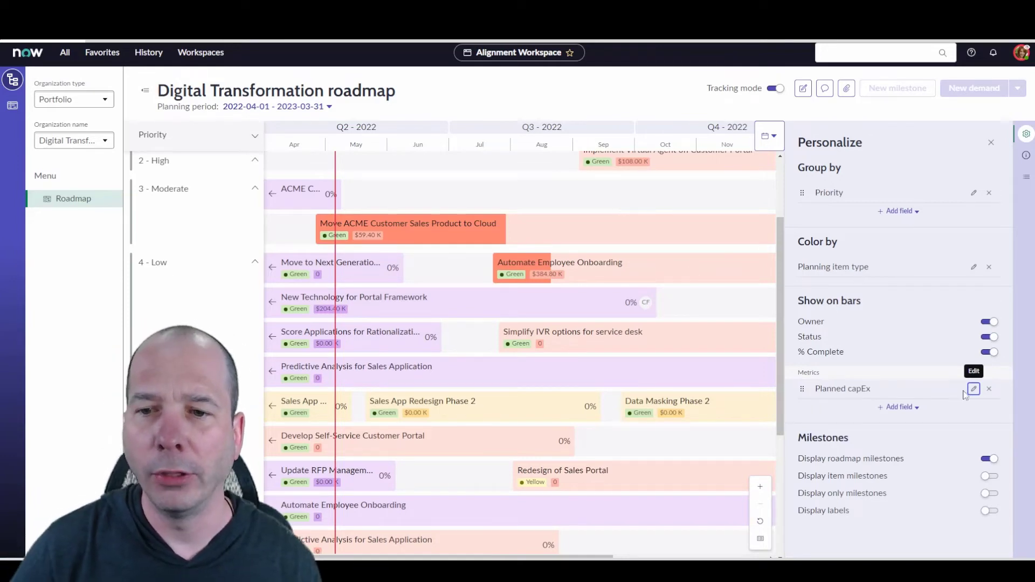
Step: Review milestones, comments and attachments of 'Move ACME Customer Sales Product to Cloud', then close details
click(1027, 156)
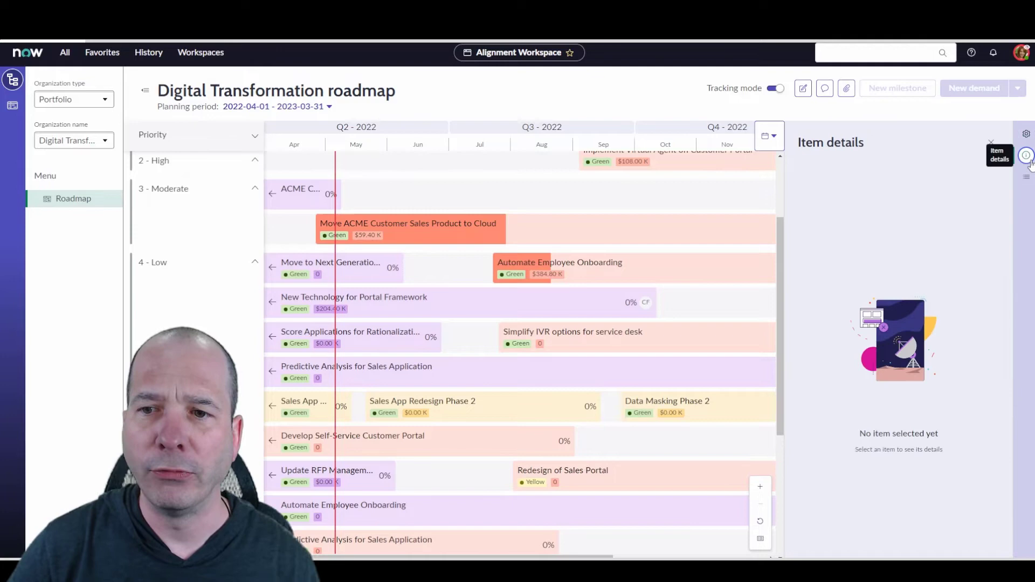
click(589, 236)
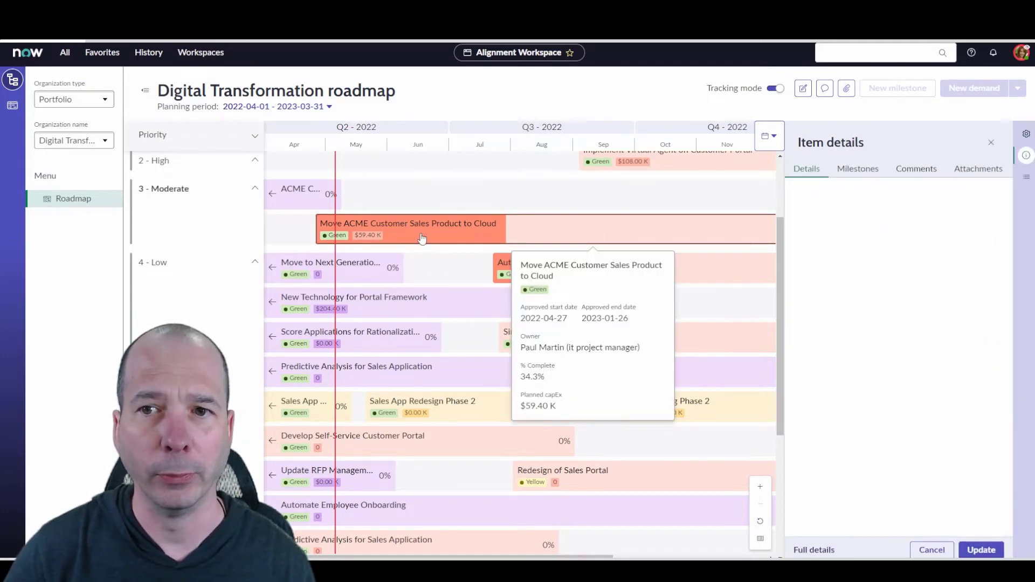
scroll(898, 324, down, 10)
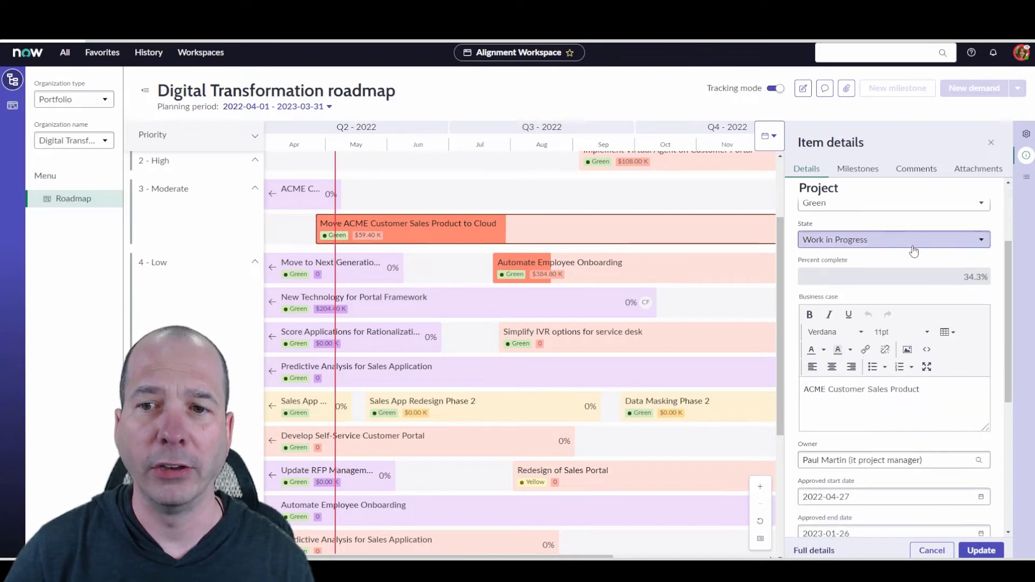
click(862, 168)
click(917, 169)
click(979, 169)
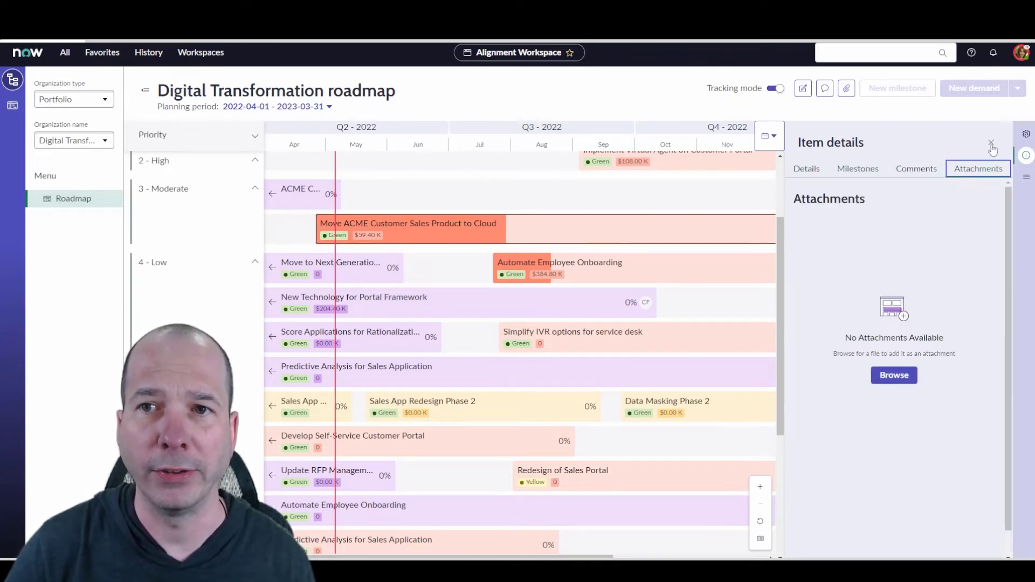
click(991, 143)
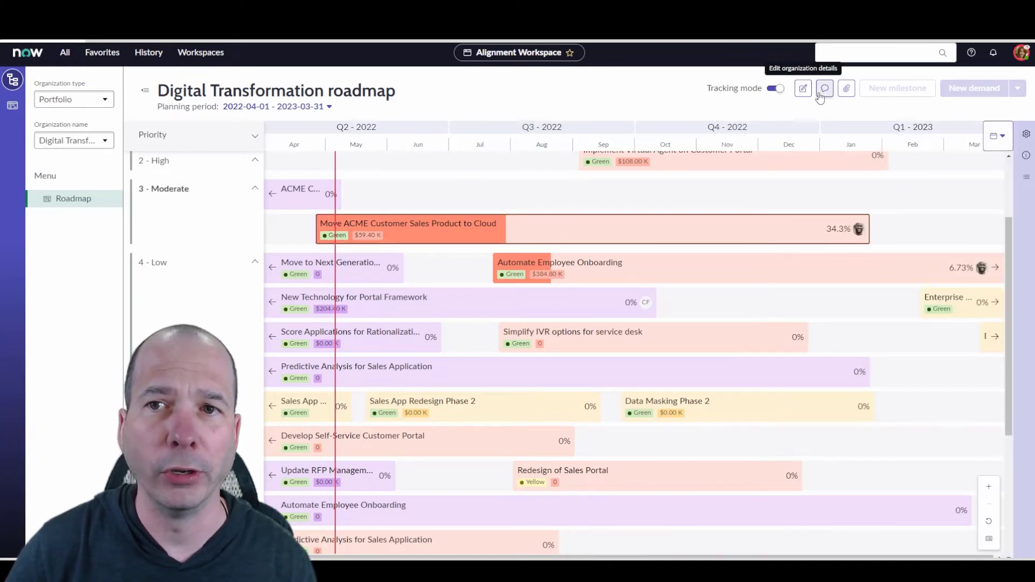
click(825, 88)
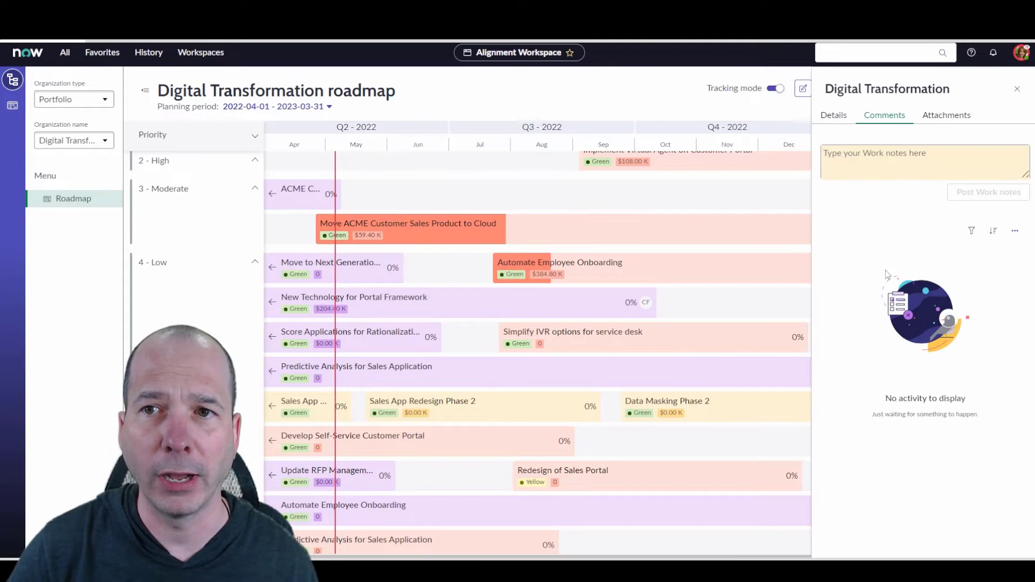
click(1017, 88)
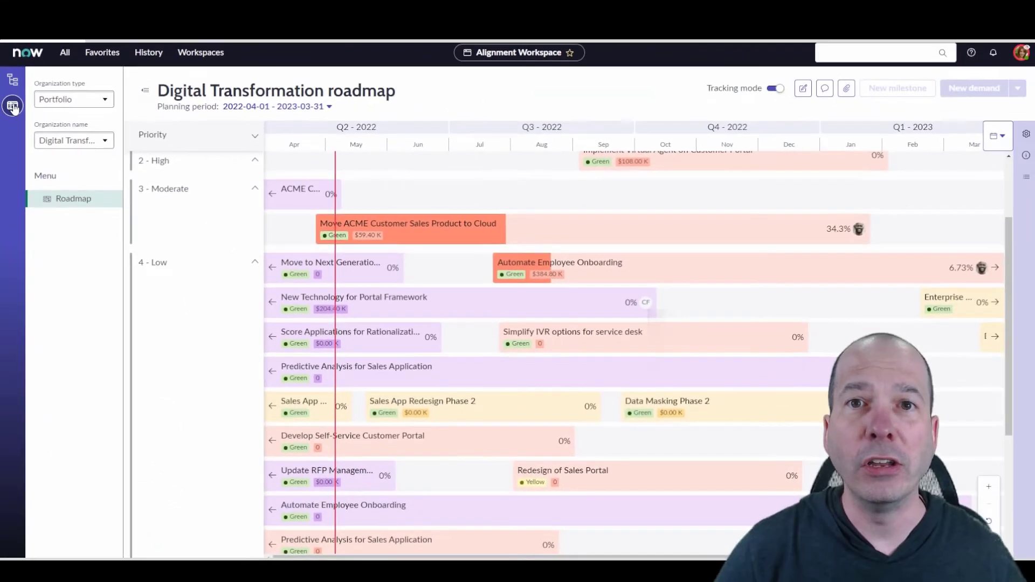
Step: Start a new ad hoc roadmap named 'Demo for Youtube' starting 2022-05-05
click(32, 273)
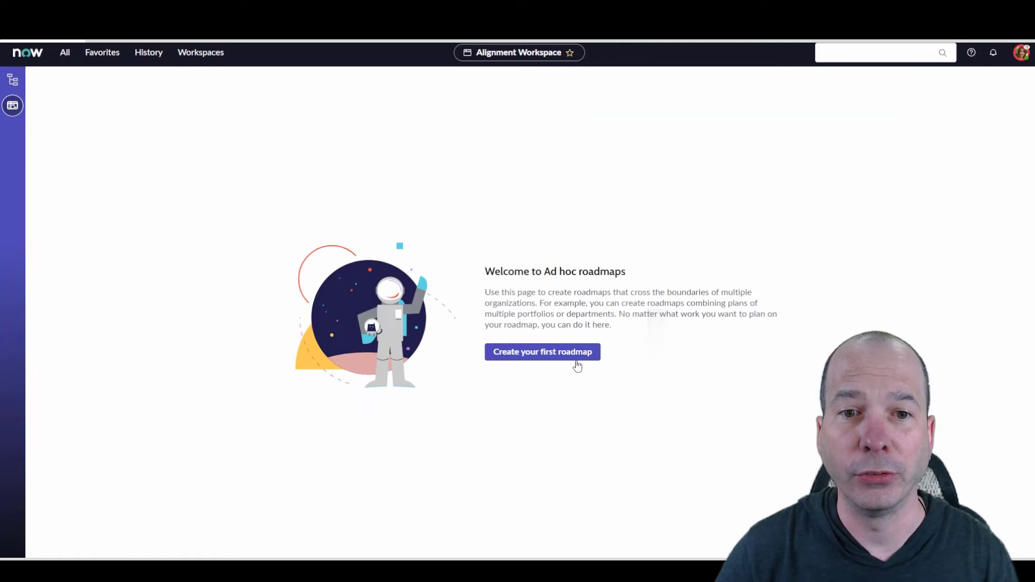
click(588, 356)
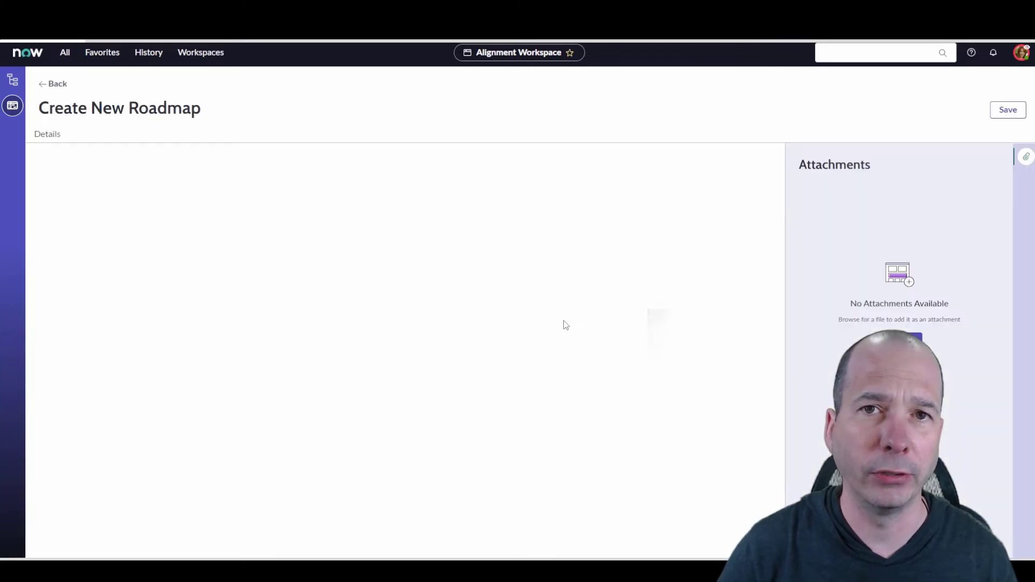
click(286, 209)
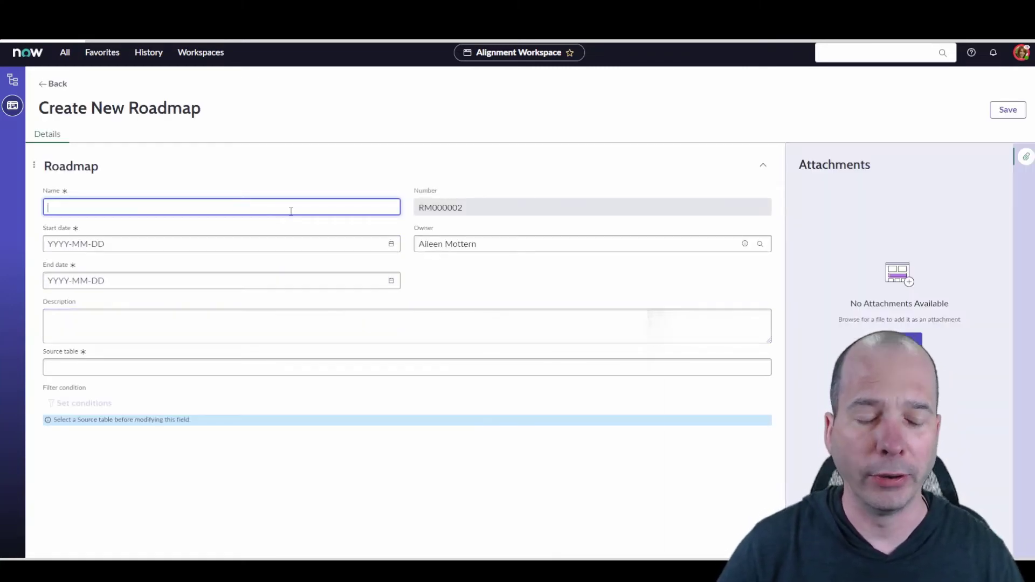
text(Demo for Youtube)
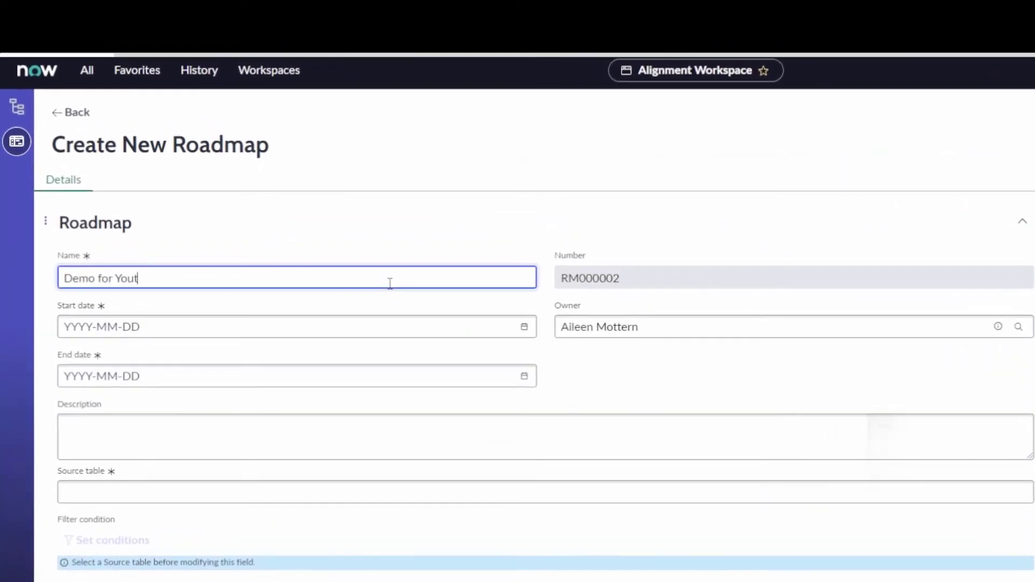
click(524, 326)
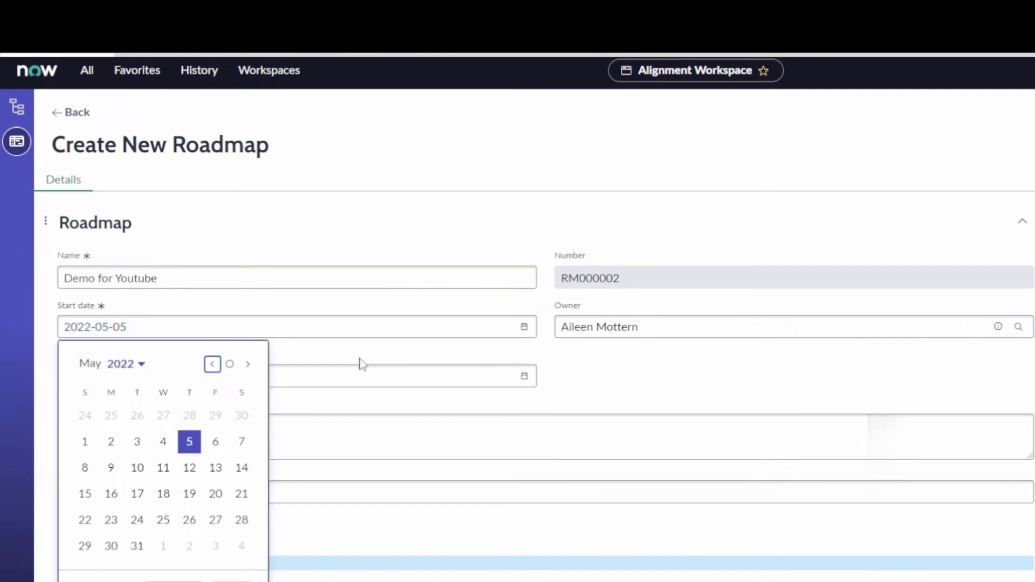
Step: Set the roadmap end date to 2022-12-31
click(524, 376)
click(248, 414)
click(247, 414)
click(247, 413)
click(247, 414)
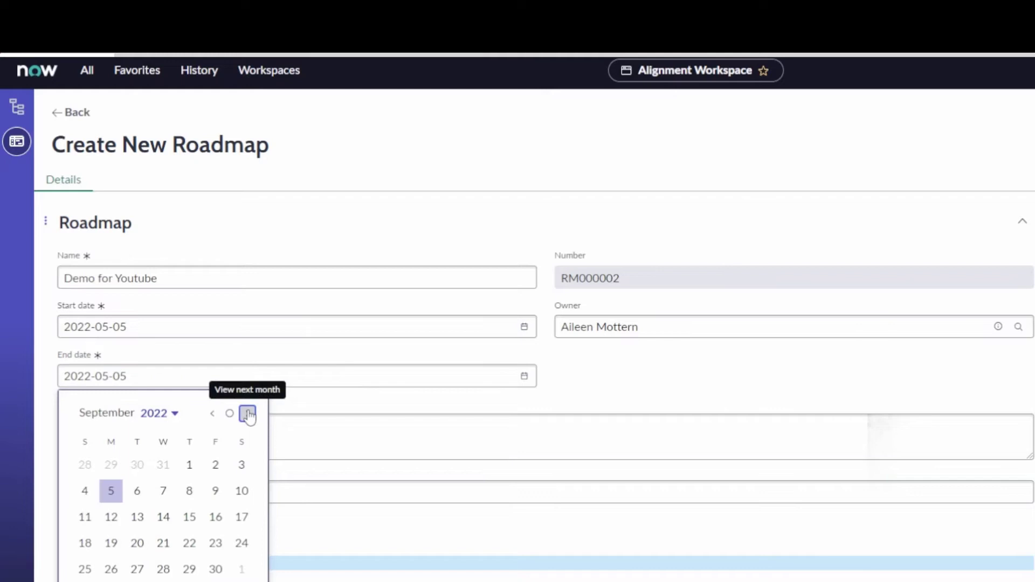
click(248, 414)
click(247, 414)
click(247, 414)
click(241, 569)
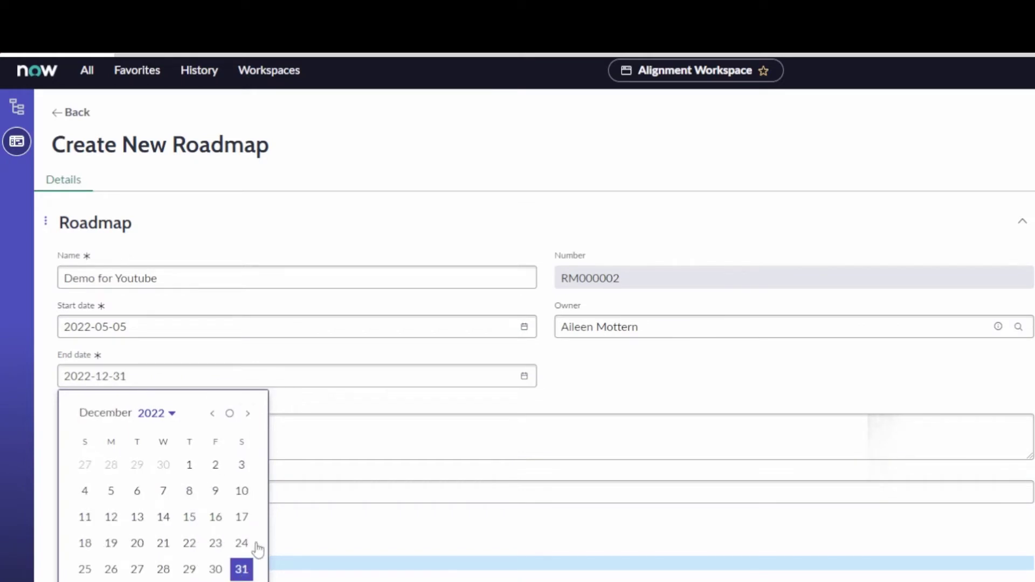
click(592, 383)
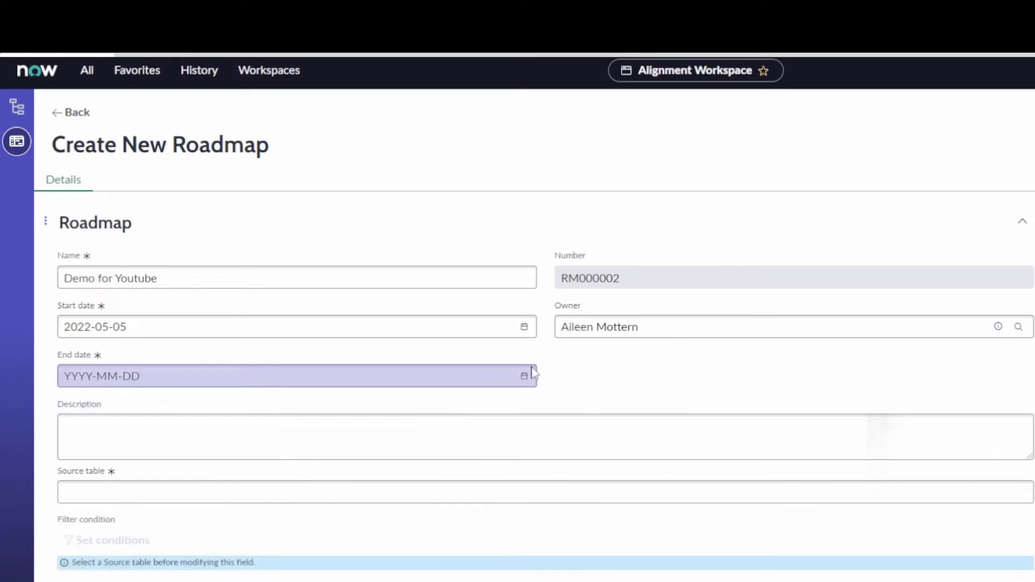
click(524, 376)
click(246, 414)
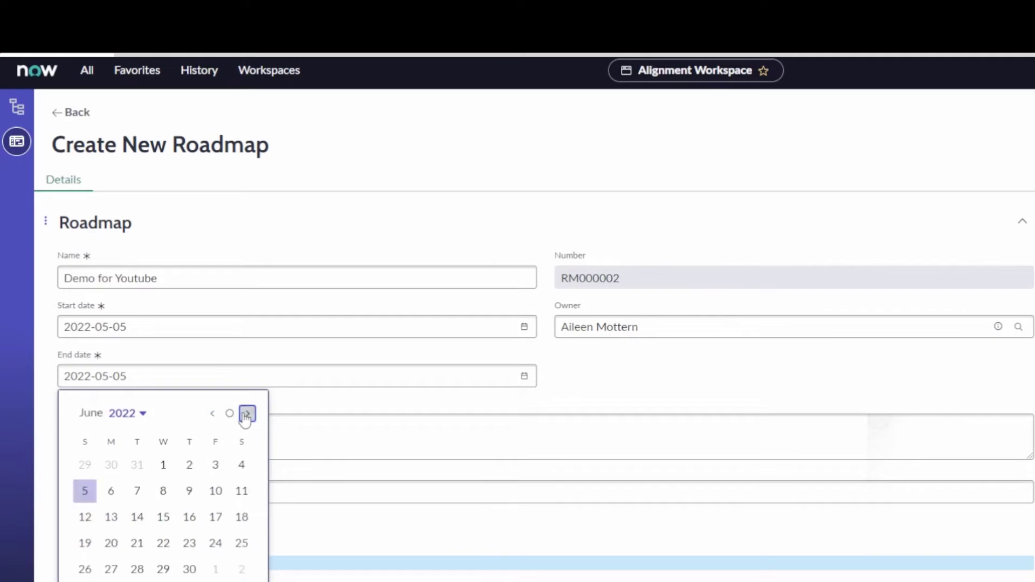
click(246, 414)
click(246, 414)
click(246, 414)
click(246, 414)
click(246, 414)
click(246, 414)
click(240, 571)
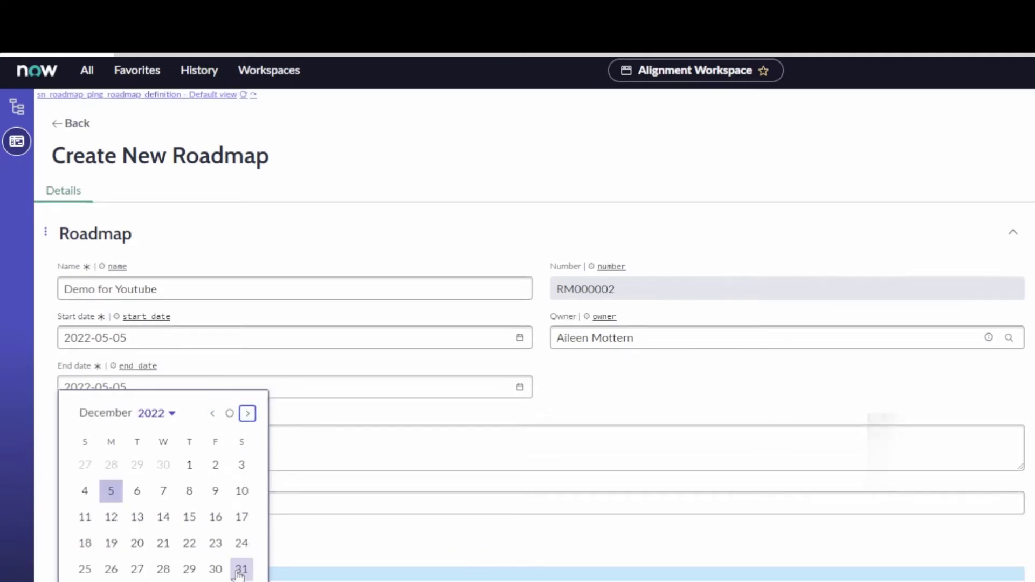
Step: Enter the description 'asdf' and choose Project as the source table
click(199, 451)
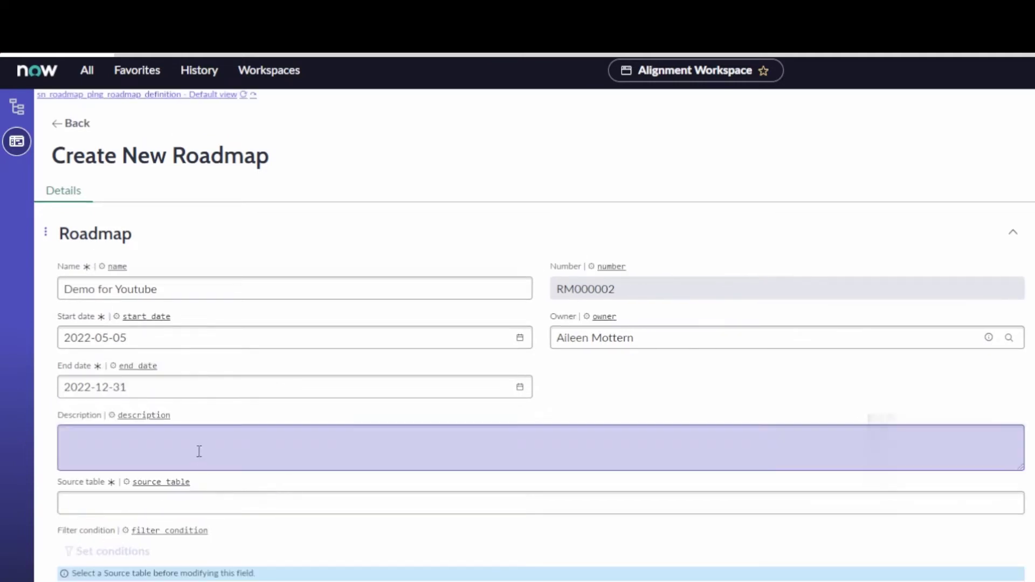
text(asdf)
click(185, 503)
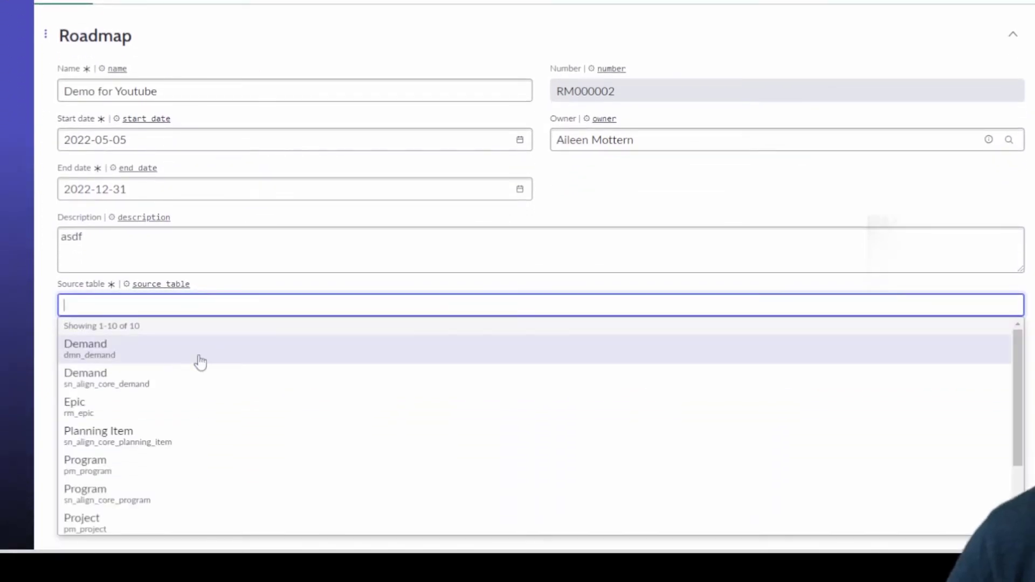
scroll(151, 448, down, 1)
click(152, 448)
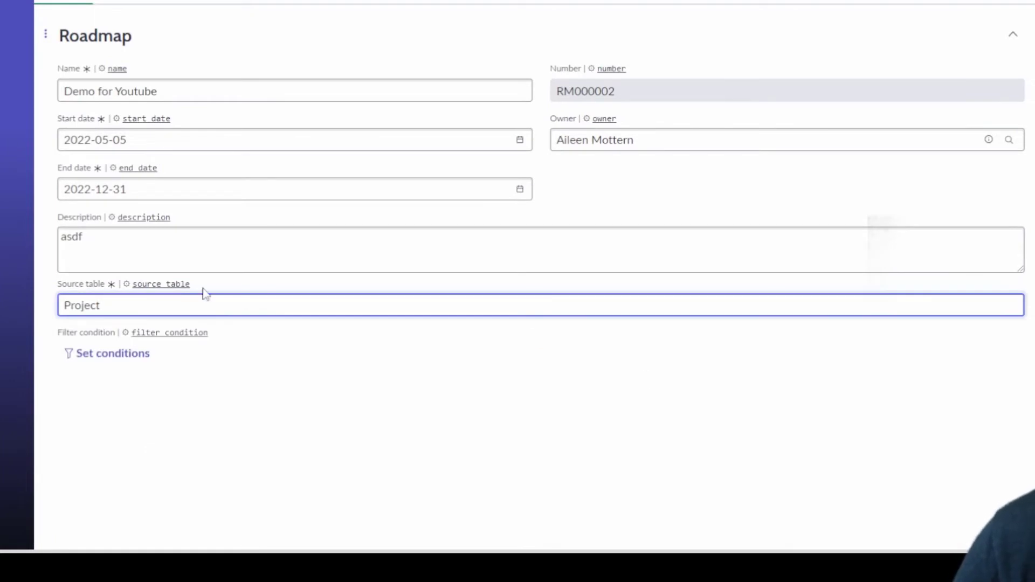
Step: Add the filter condition Active is true to the new roadmap
click(113, 355)
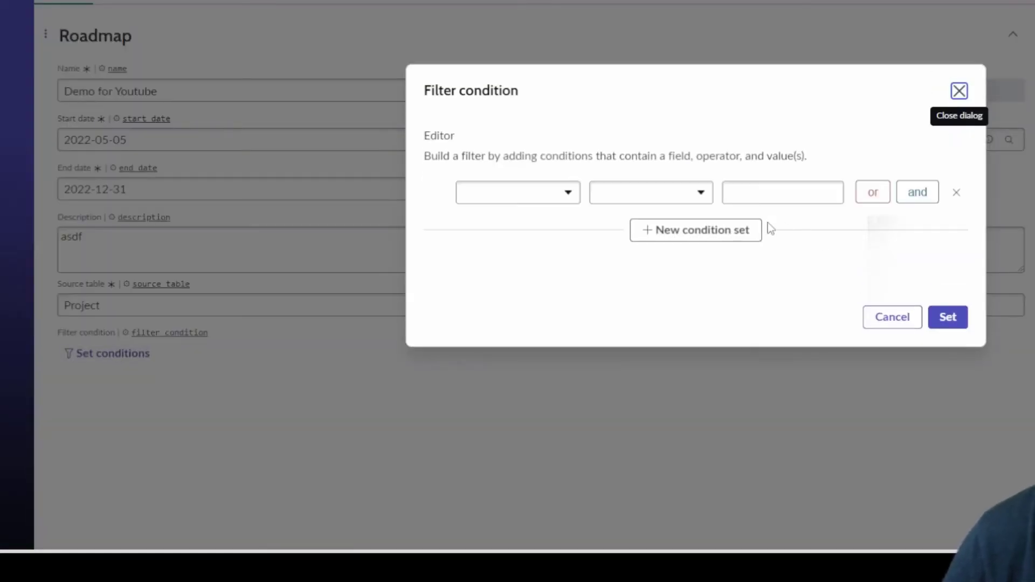
click(536, 199)
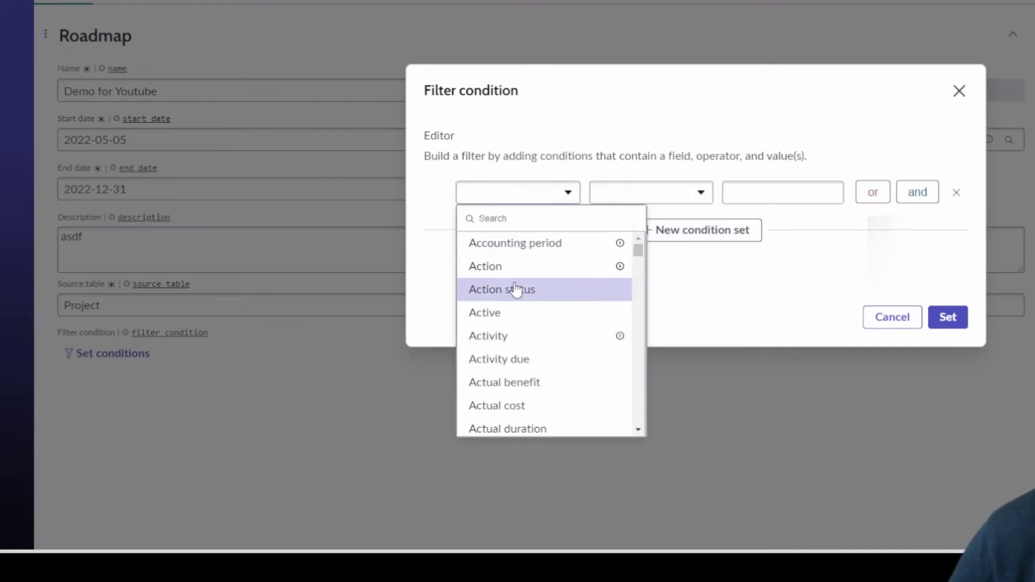
click(510, 313)
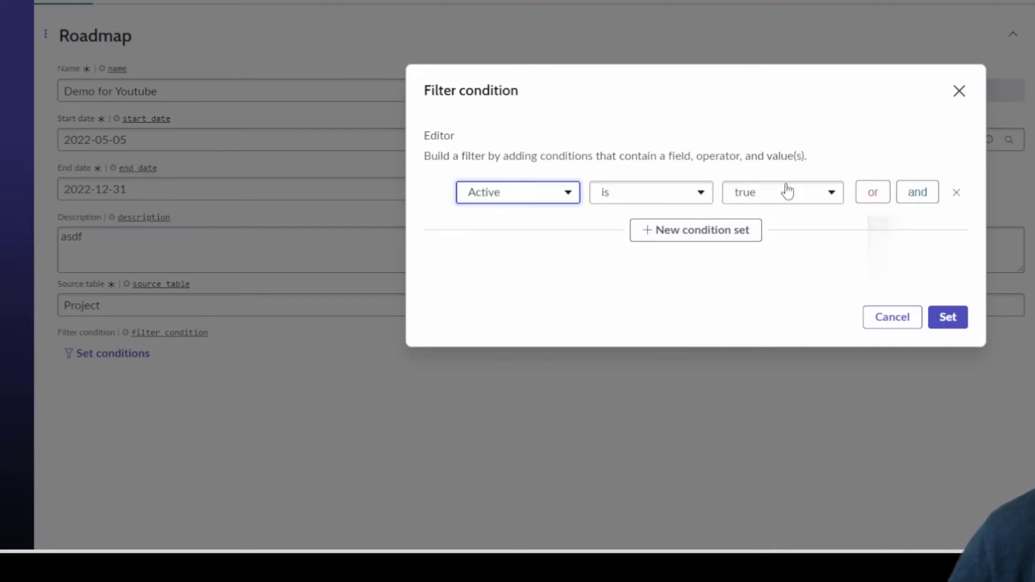
click(949, 318)
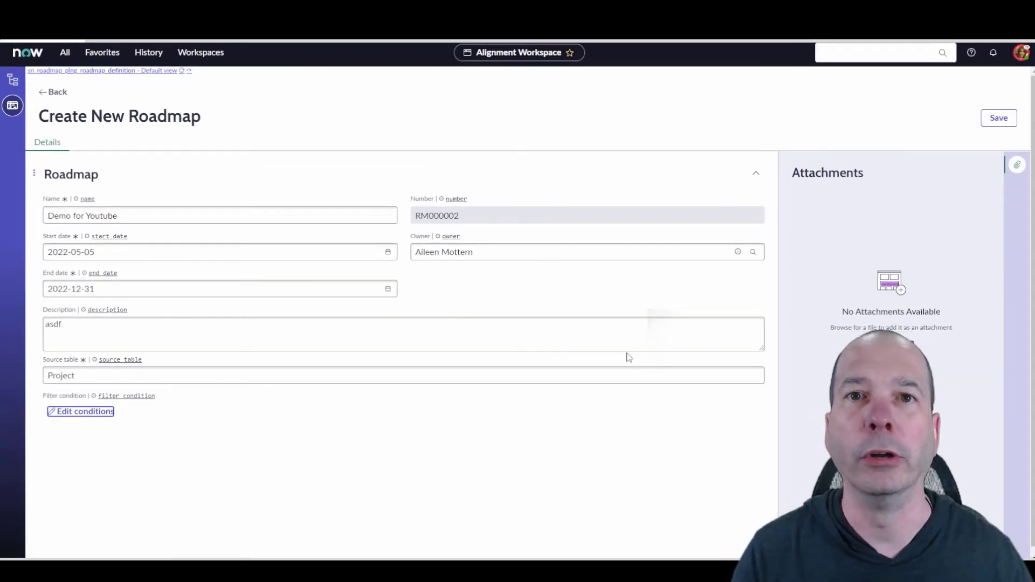
Step: Save the Demo for Youtube roadmap form
click(995, 119)
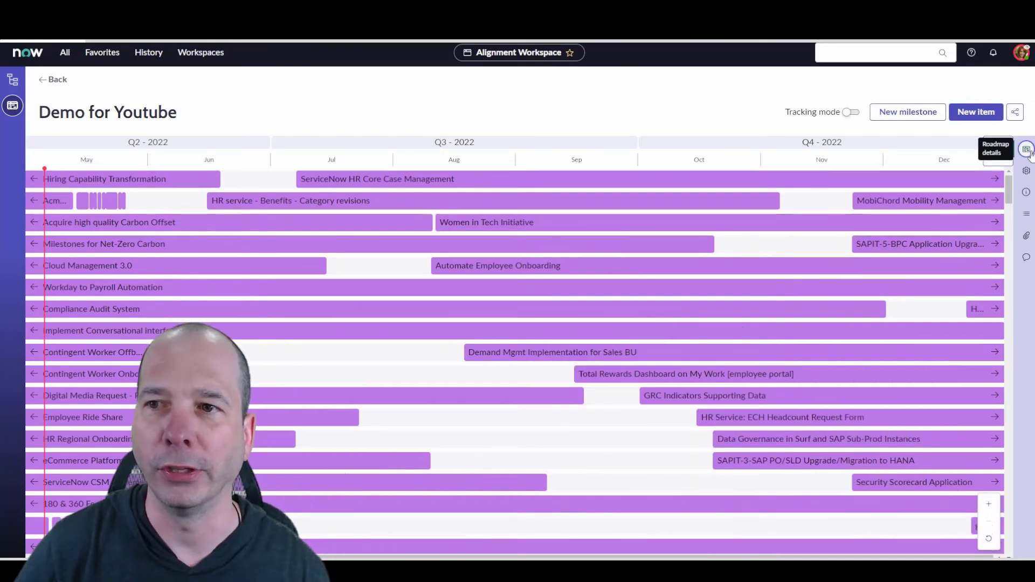
Step: Set the 'Demo for Youtube' roadmap's Color by field to Priority in its personalization settings
click(1030, 154)
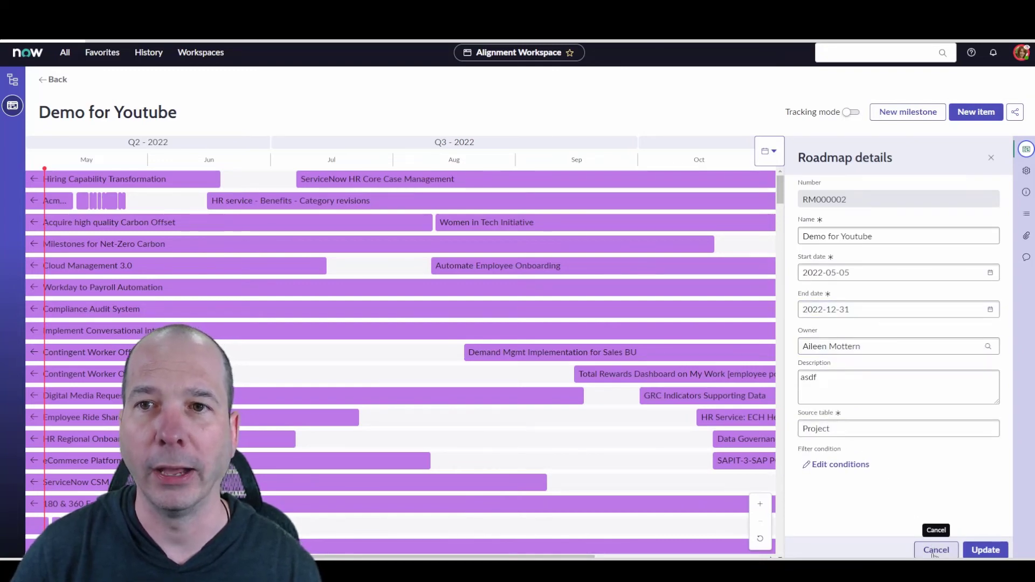
click(1026, 170)
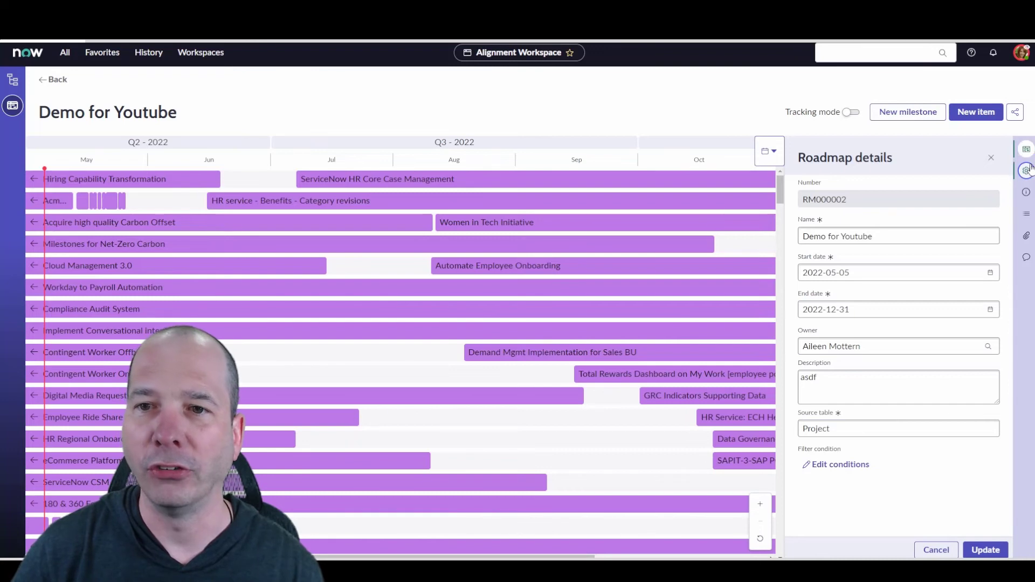
click(905, 257)
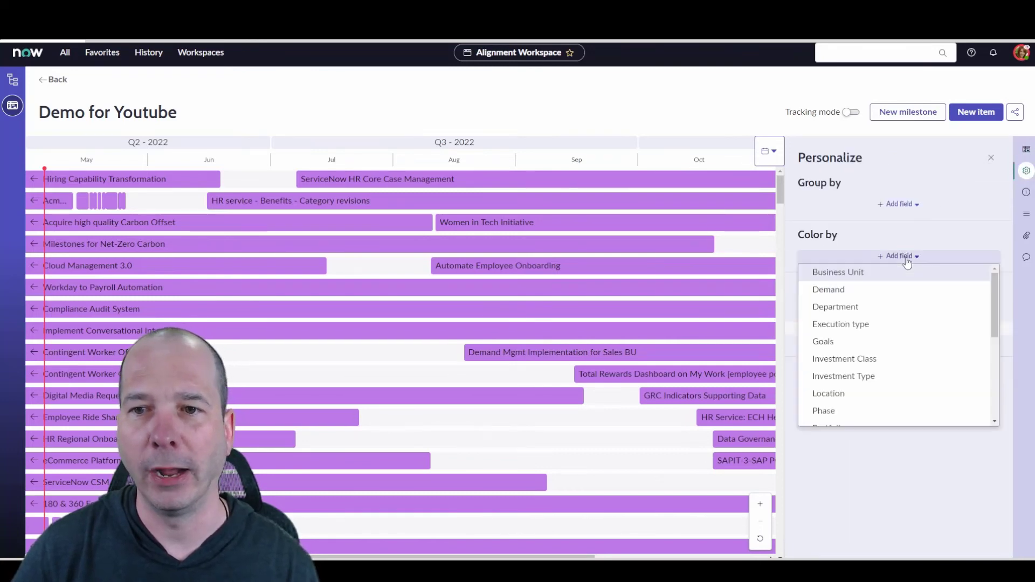
scroll(859, 339, down, 3)
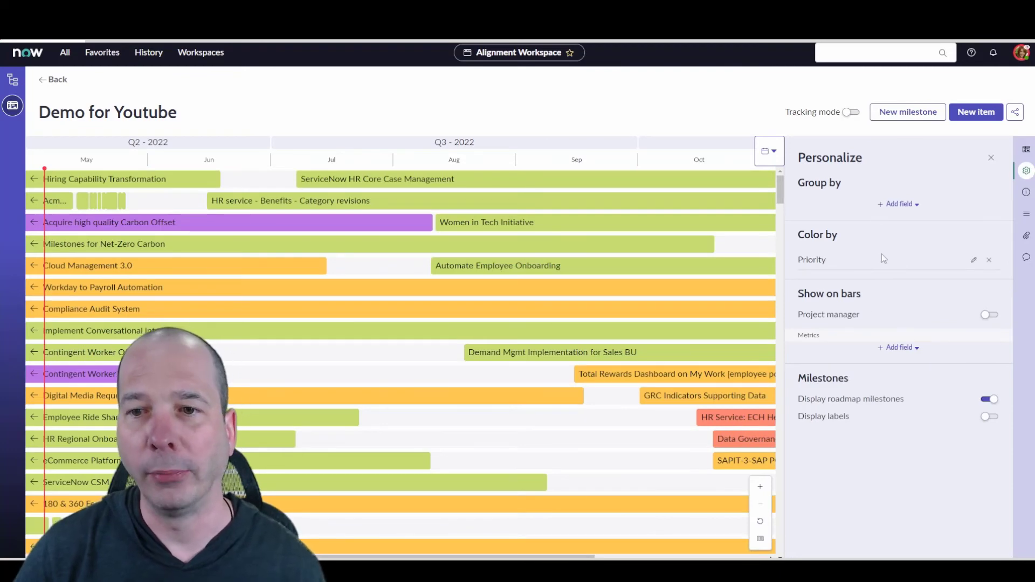
click(992, 158)
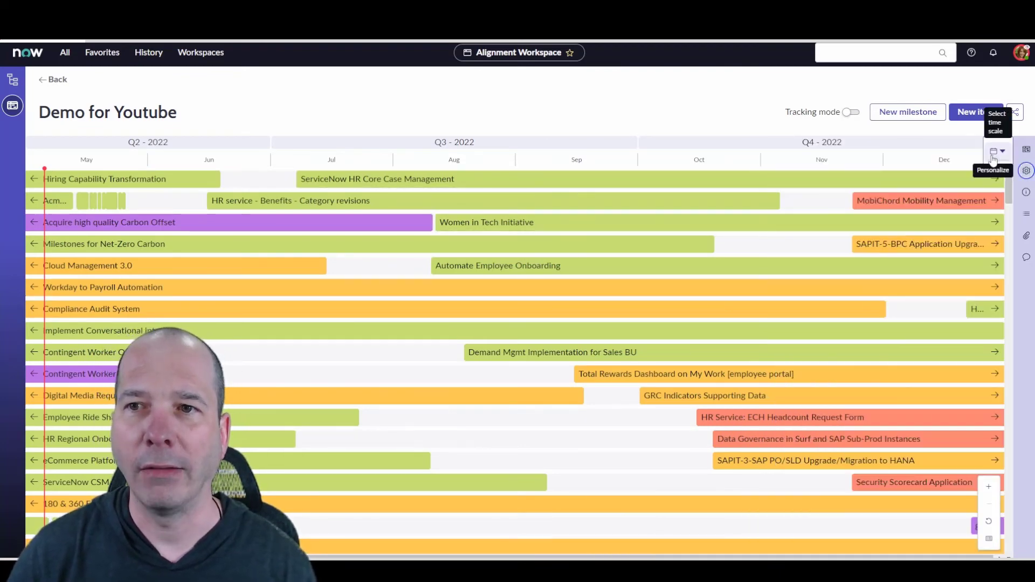